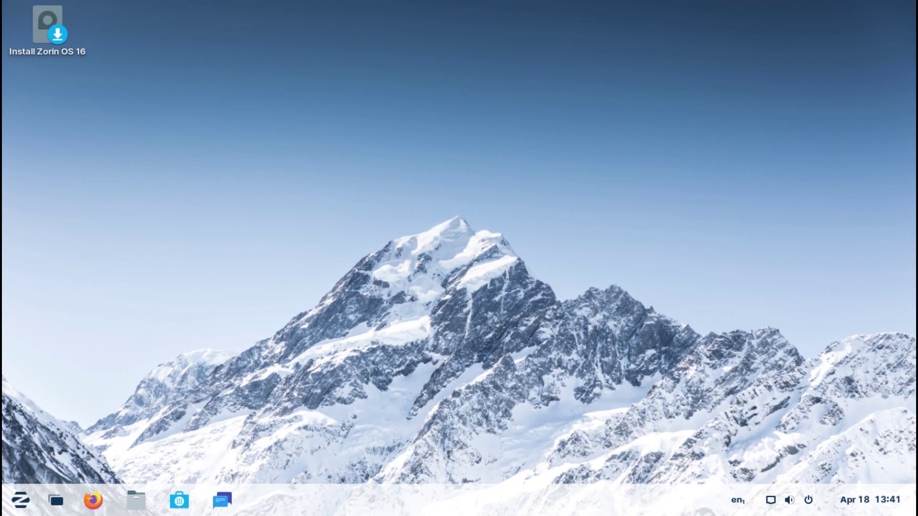
Open the Zorin application menu with the Super key
key(super)
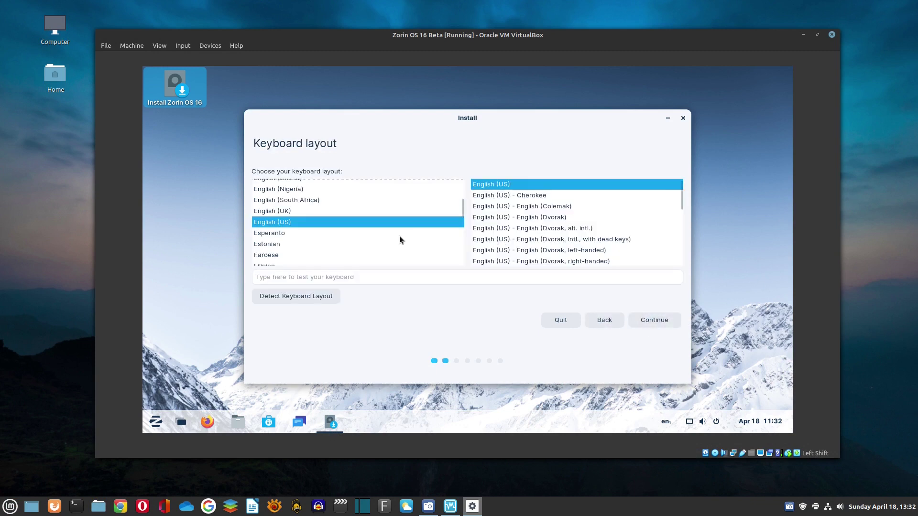
Scroll the keyboard layout list up and select the Bosnian layout
scroll(324, 224, up, 5)
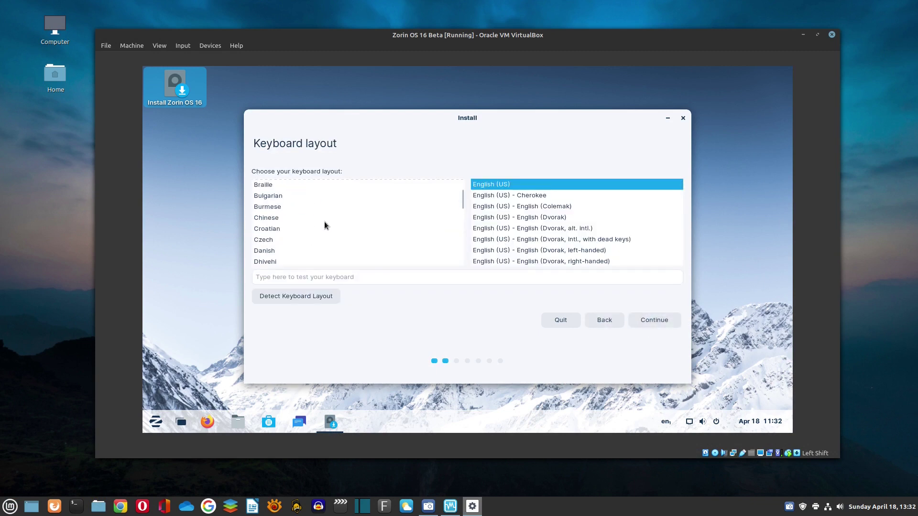
scroll(311, 217, up, 1)
click(263, 184)
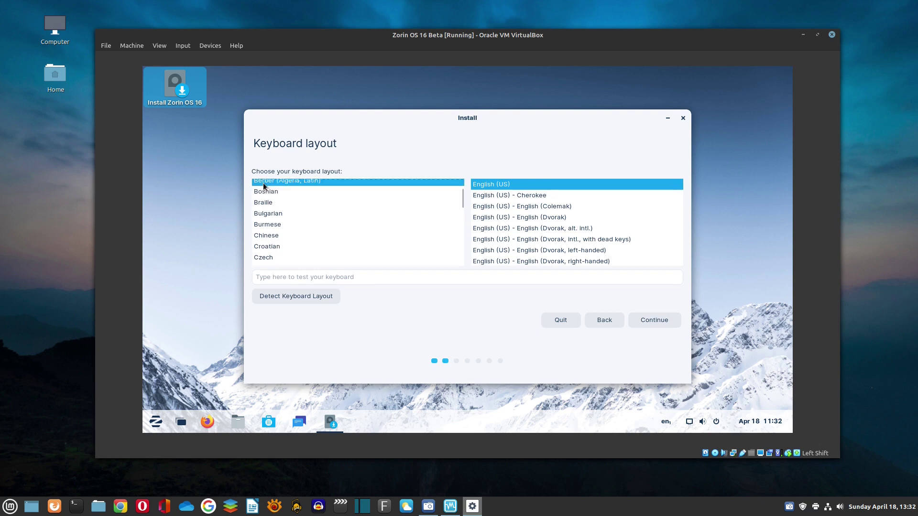
scroll(273, 196, up, 2)
click(275, 198)
scroll(275, 210, up, 1)
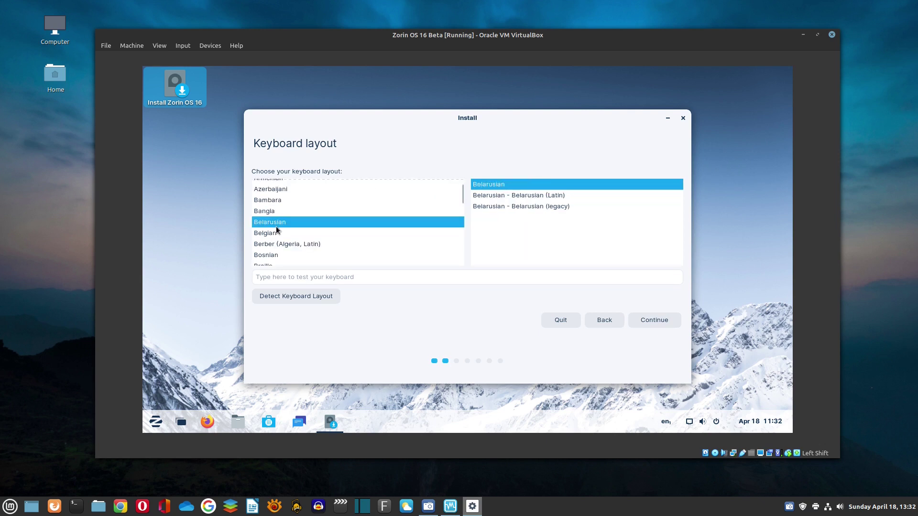
click(272, 256)
Test the Bosnian letters by typing 'žđšćč', then continue past the layout step
click(318, 277)
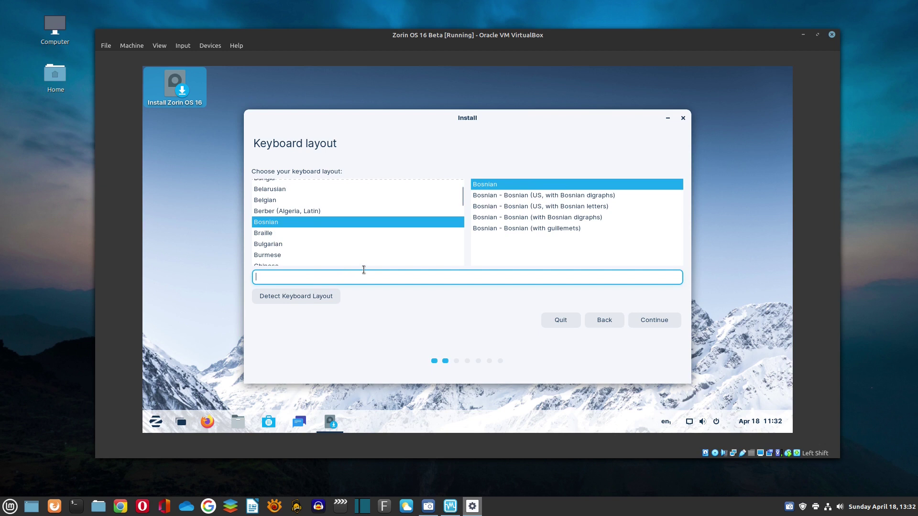
text(žđšćč)
click(644, 321)
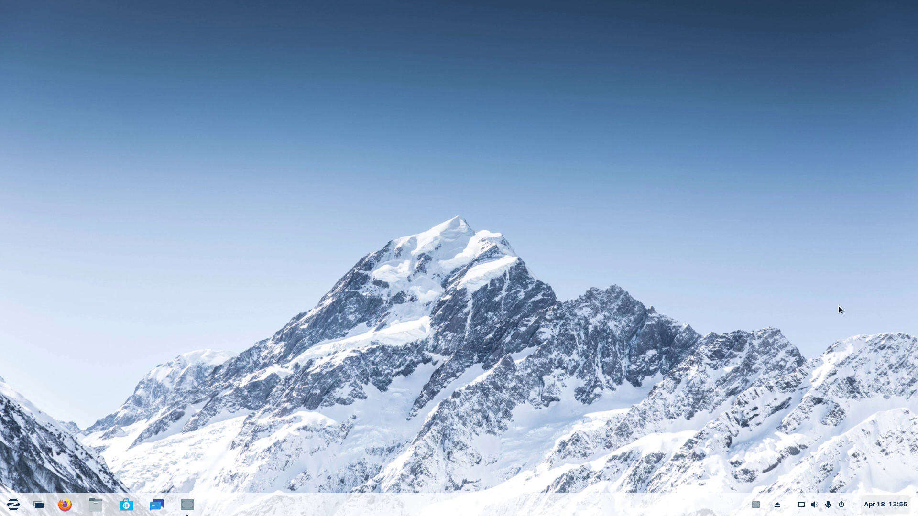
click(883, 505)
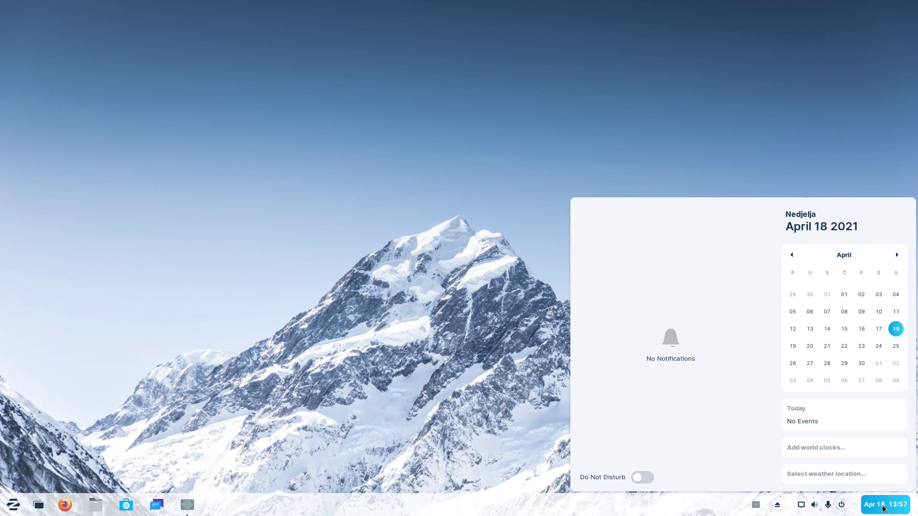
click(821, 505)
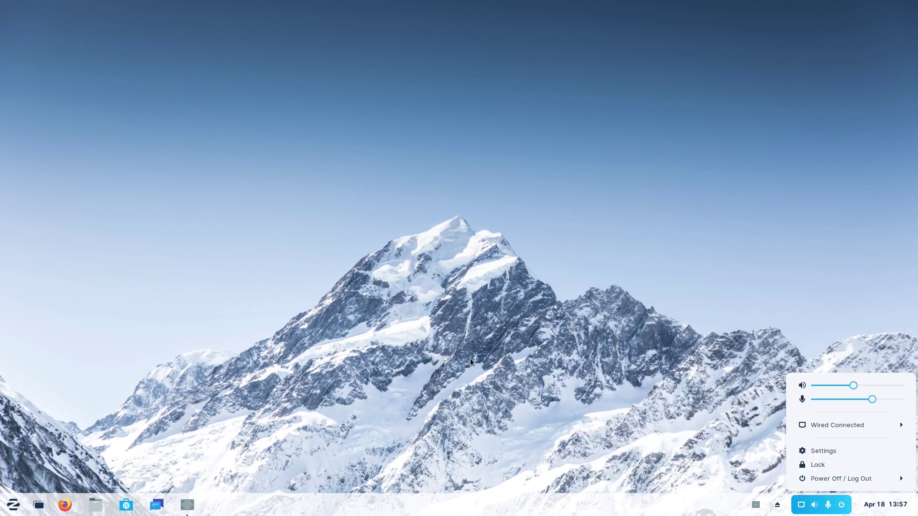
click(473, 357)
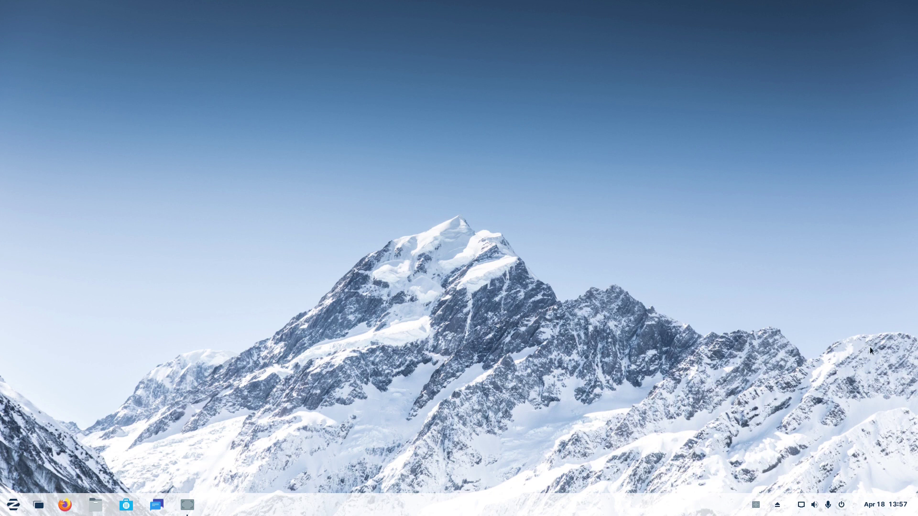
click(821, 507)
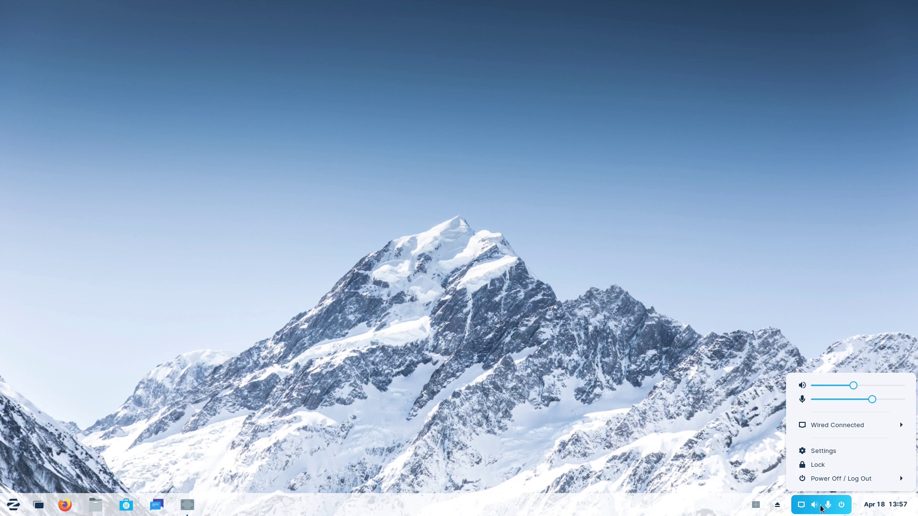
click(821, 507)
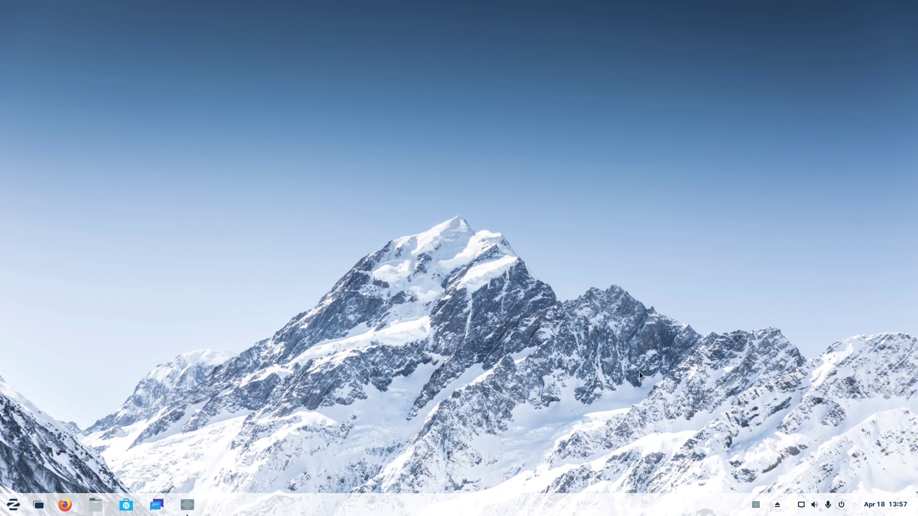
click(776, 507)
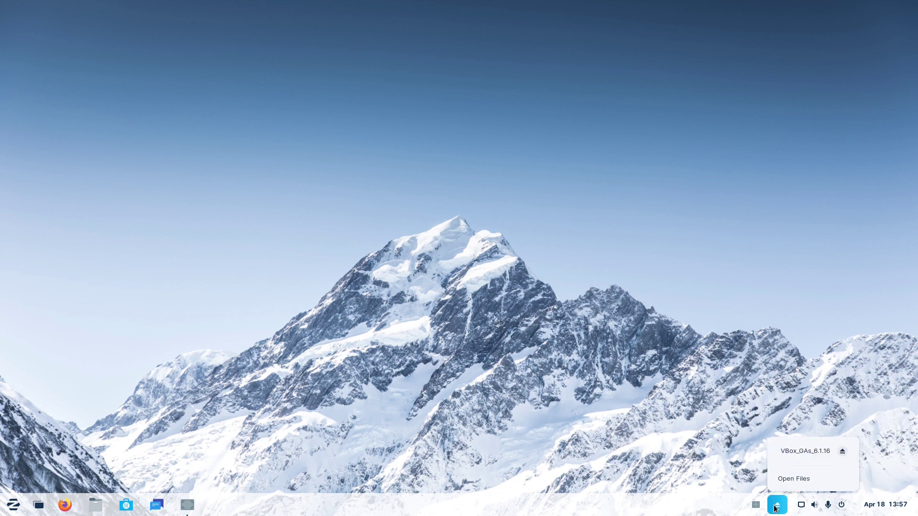
click(776, 507)
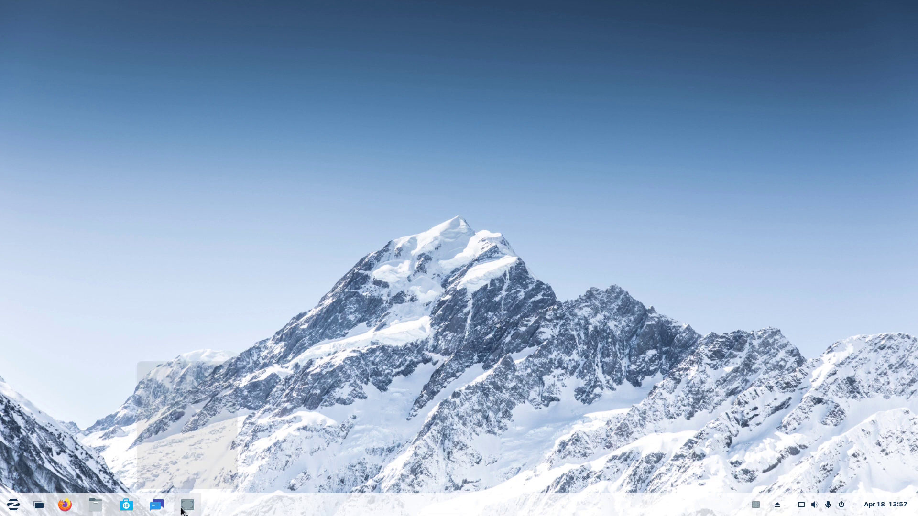
mouse_move(182, 511)
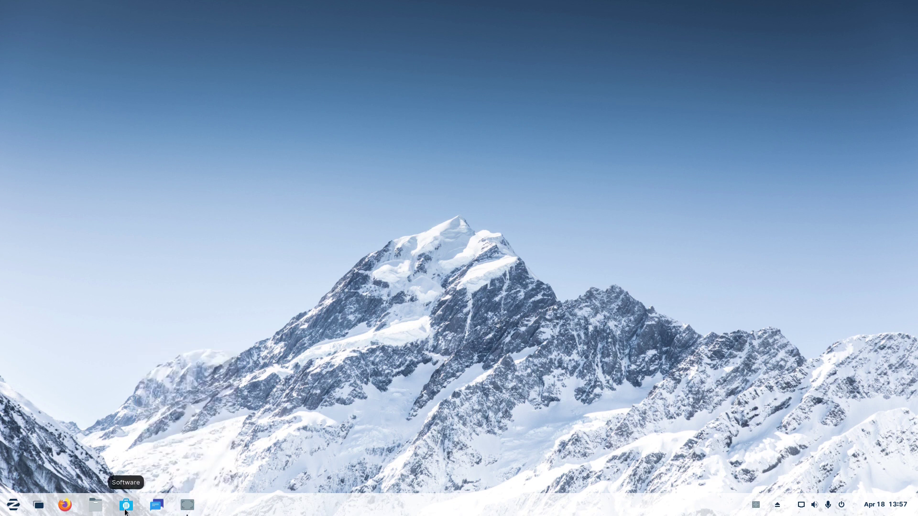
Open Files, check its About box showing version 3.36.3-stable, then close Files
click(96, 506)
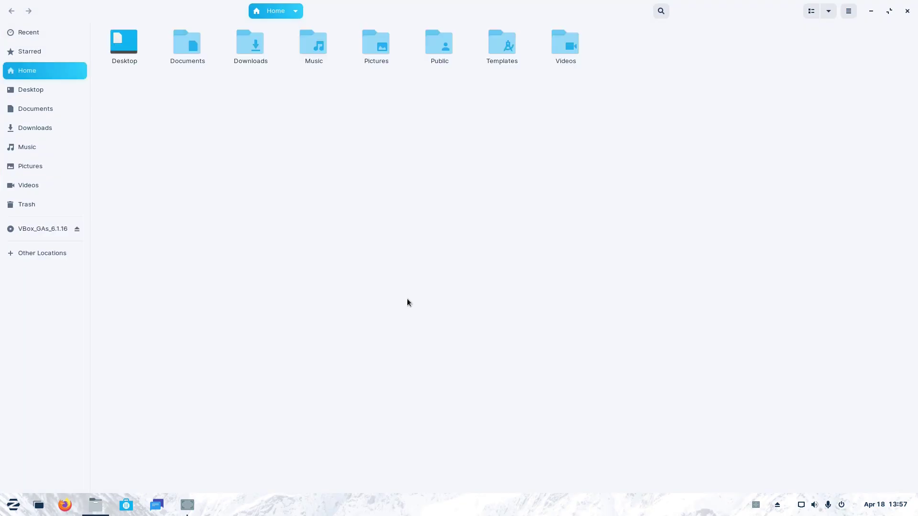
click(889, 11)
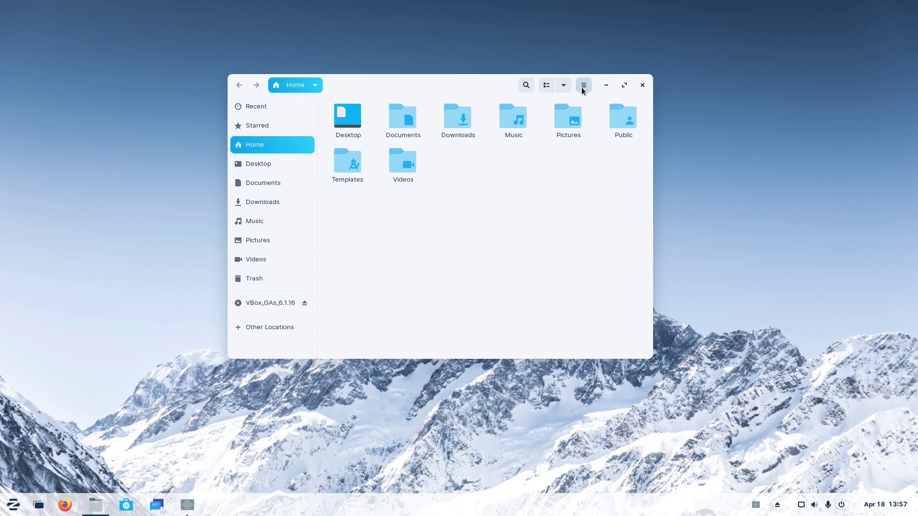
click(584, 85)
click(558, 255)
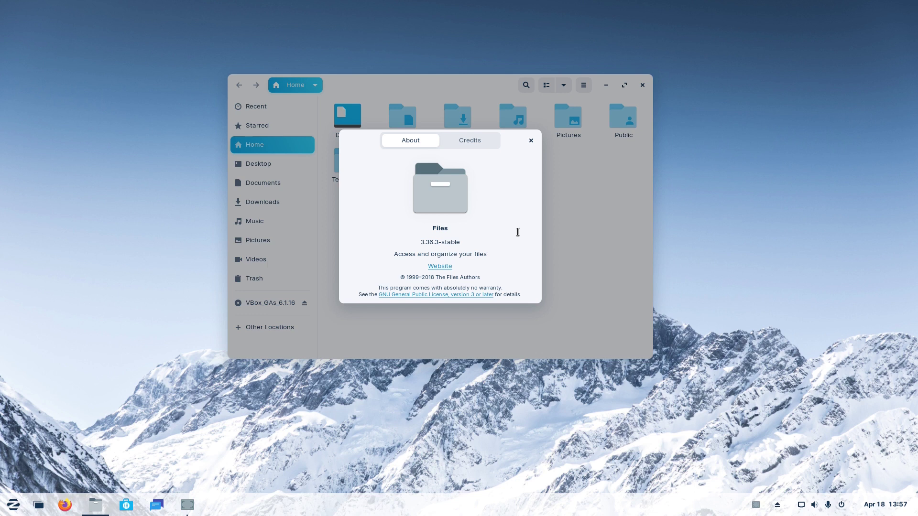
click(531, 141)
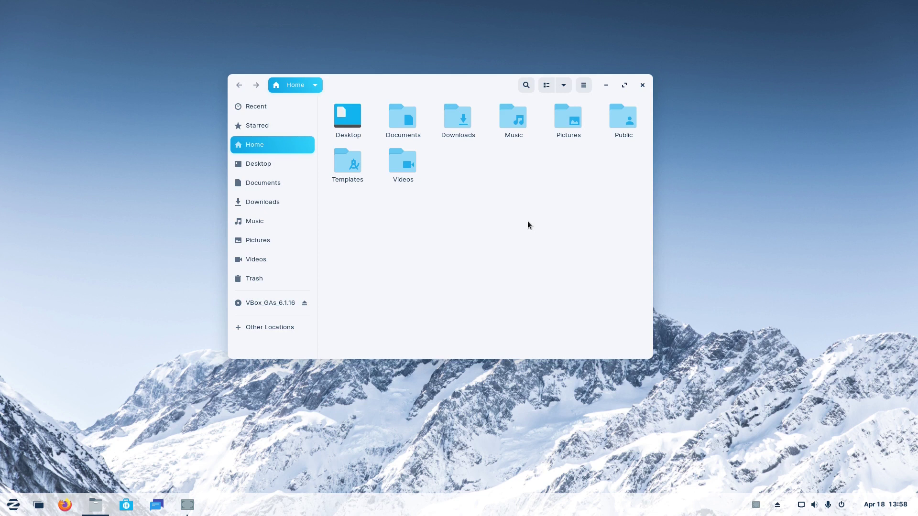
click(641, 88)
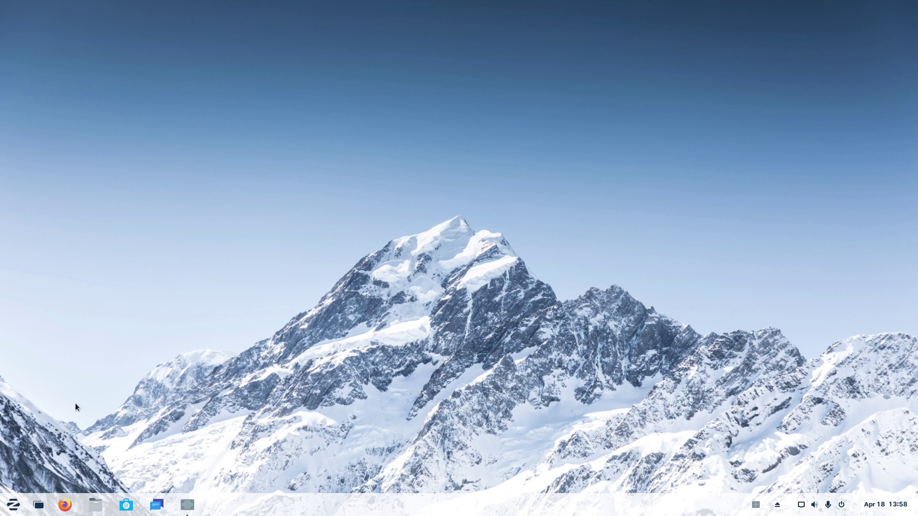
Show the open-windows overview, then bring up the Zorin application menu from the taskbar
click(39, 506)
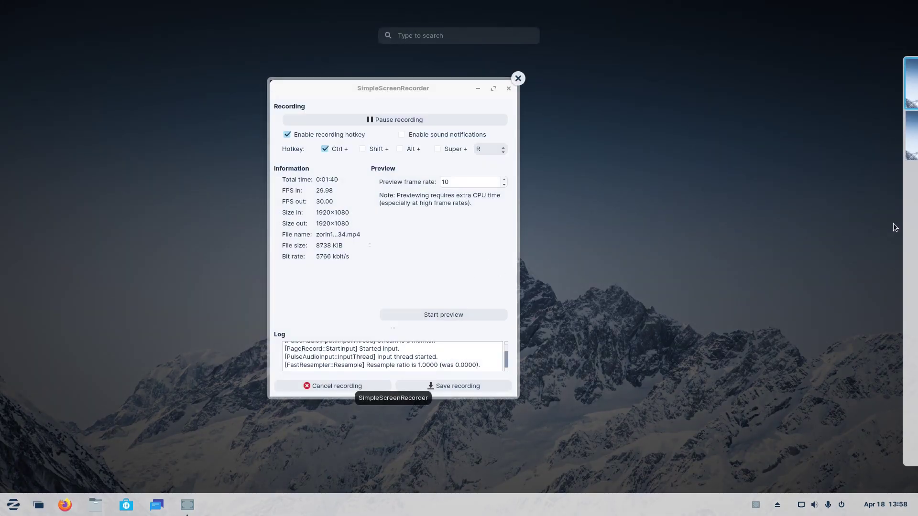
mouse_move(896, 225)
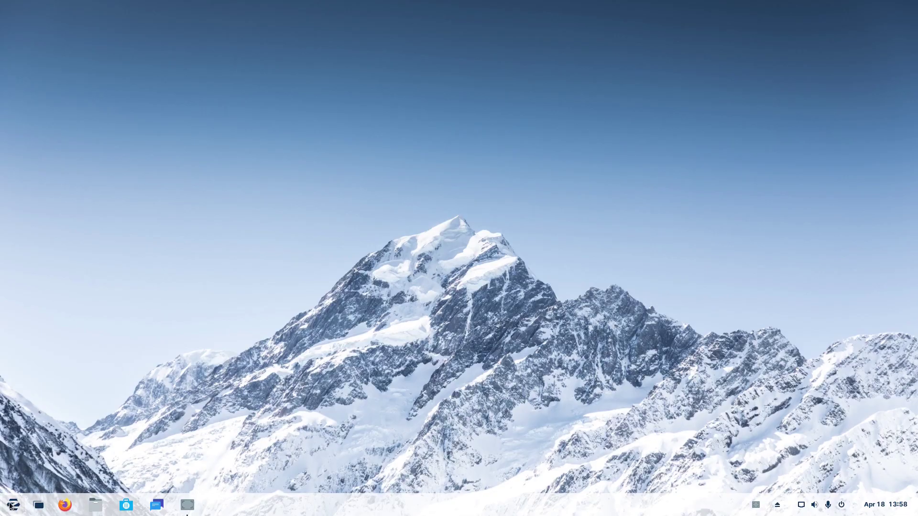
click(19, 503)
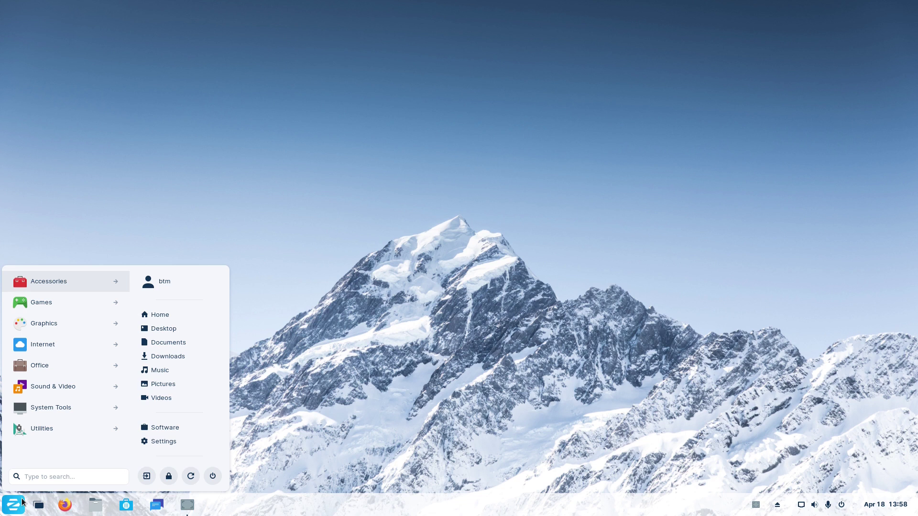
Browse the Accessories, Games, Graphics and Internet app categories in the menu
click(66, 278)
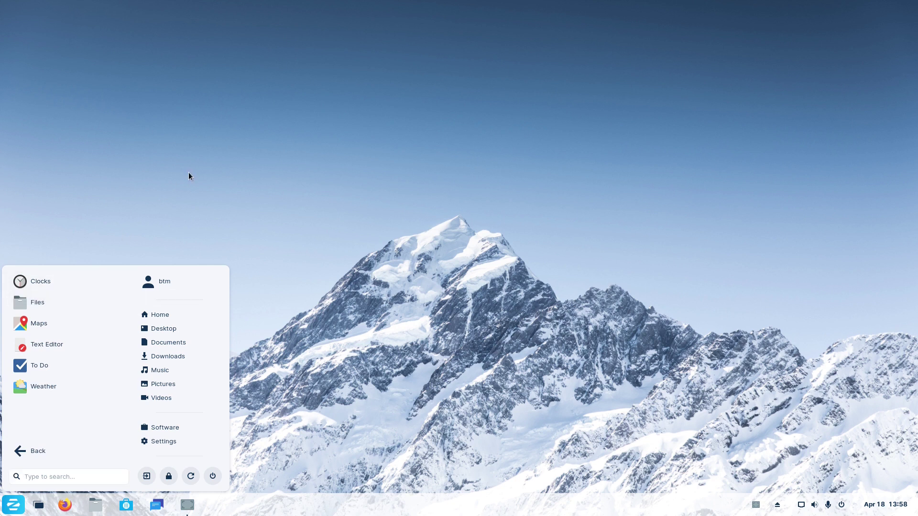
click(15, 452)
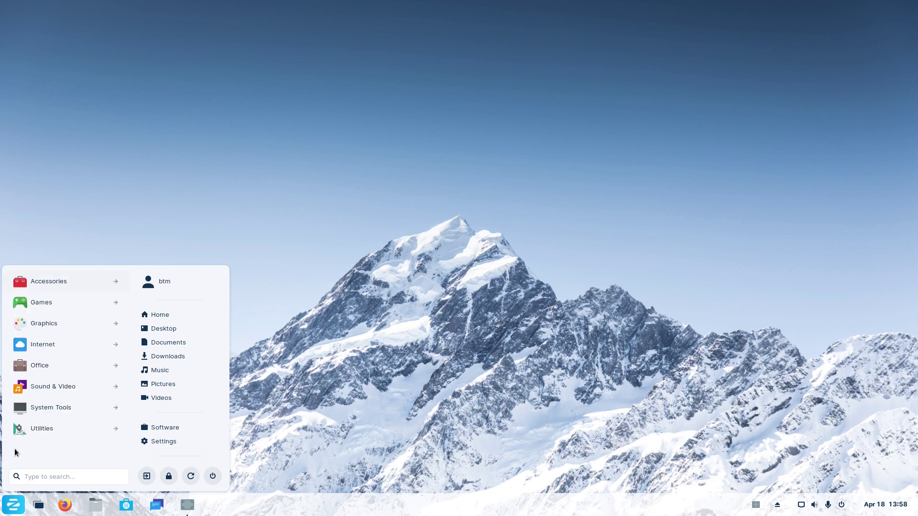
click(45, 302)
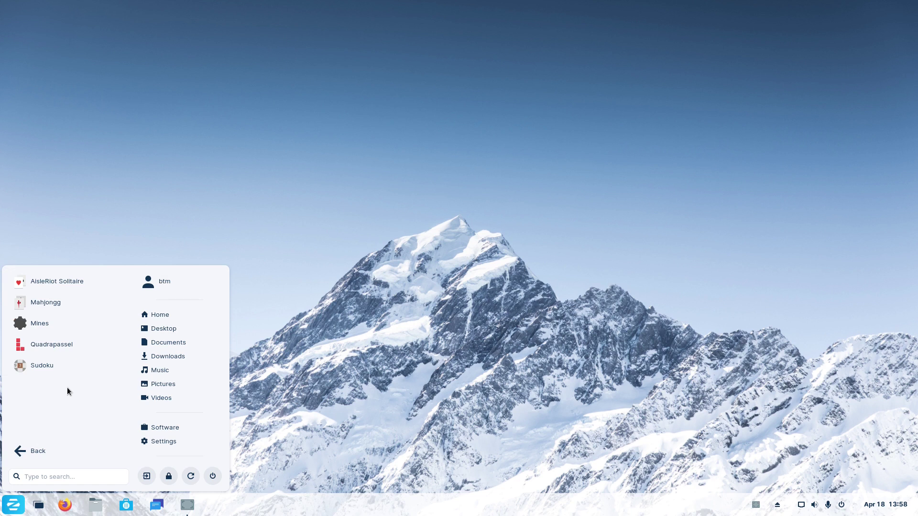
click(50, 450)
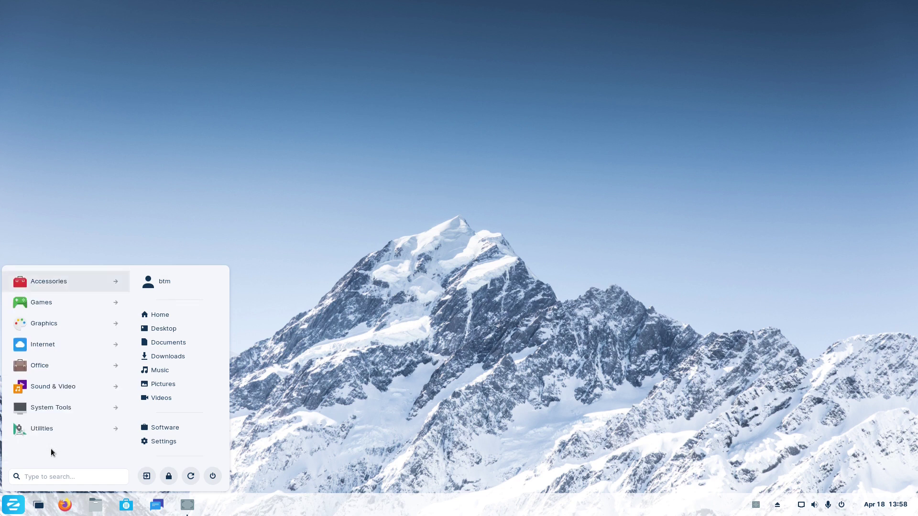
click(50, 318)
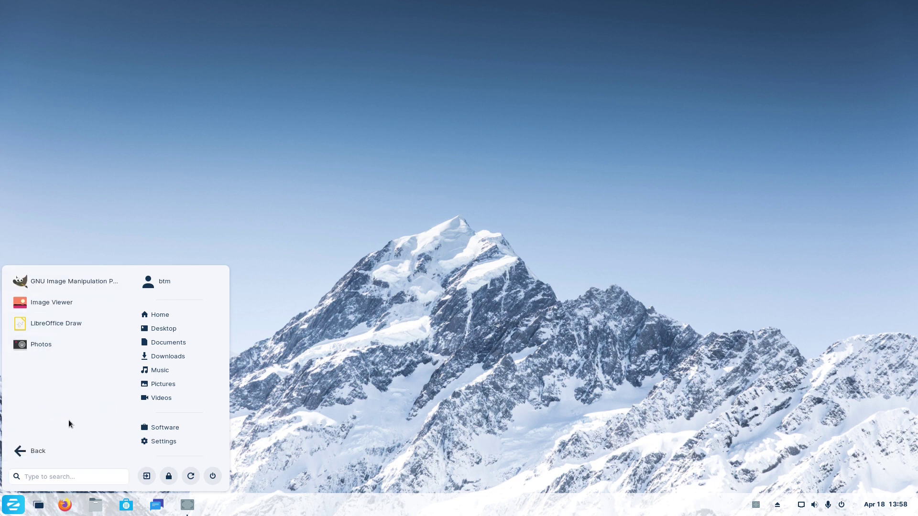
click(48, 448)
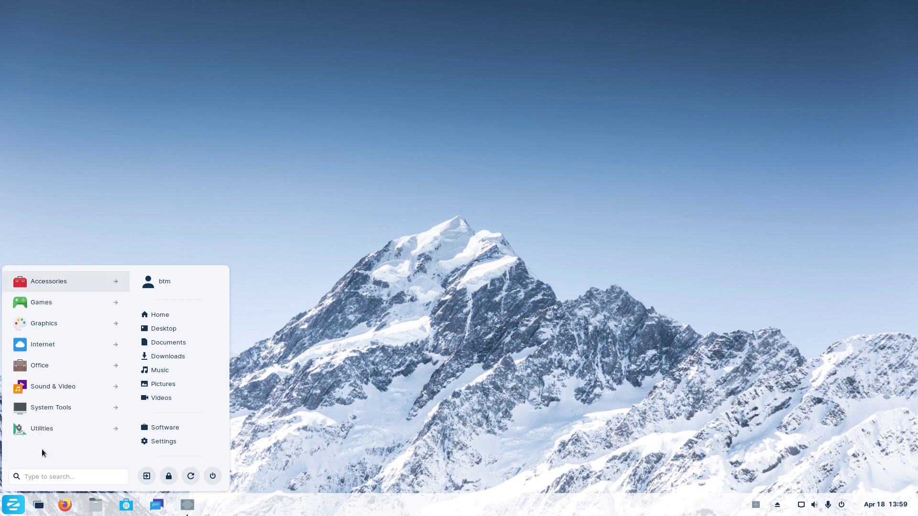
click(40, 352)
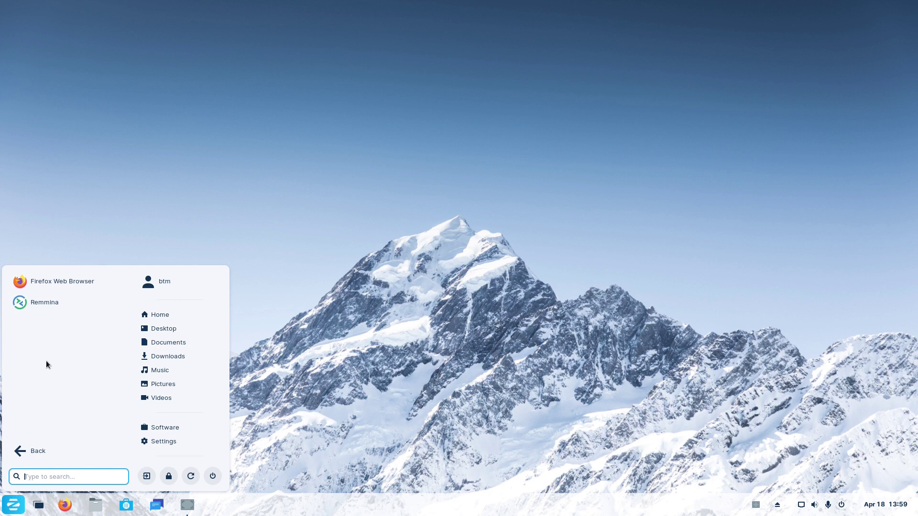
click(33, 450)
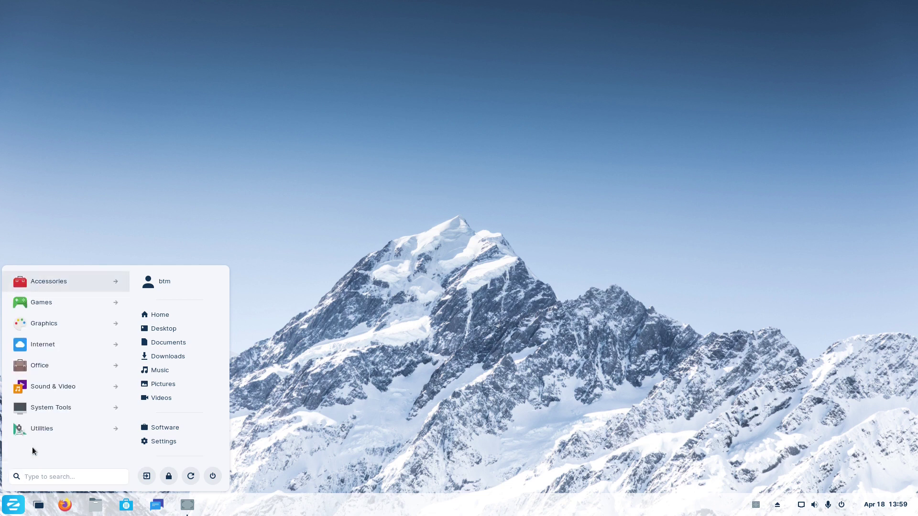
Browse Office, Sound & Video and Utilities, scrolling Utilities down to System Monitor
click(37, 366)
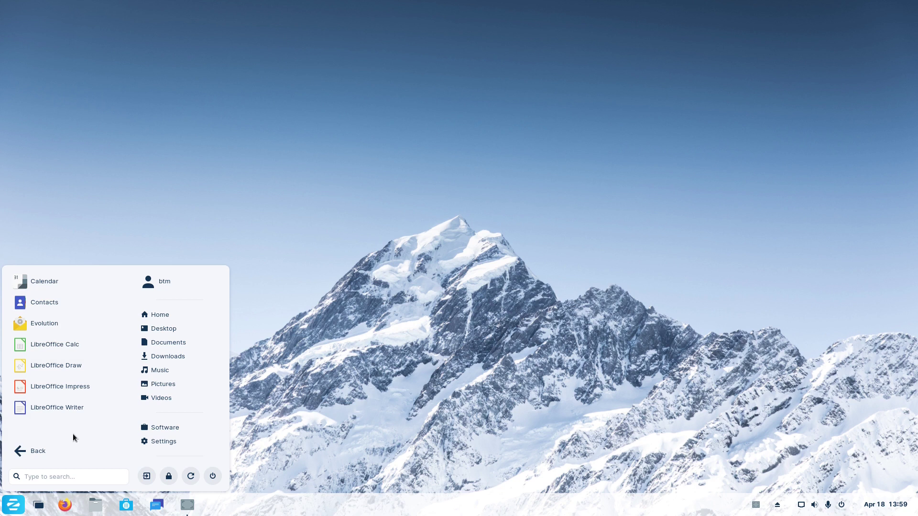
click(29, 452)
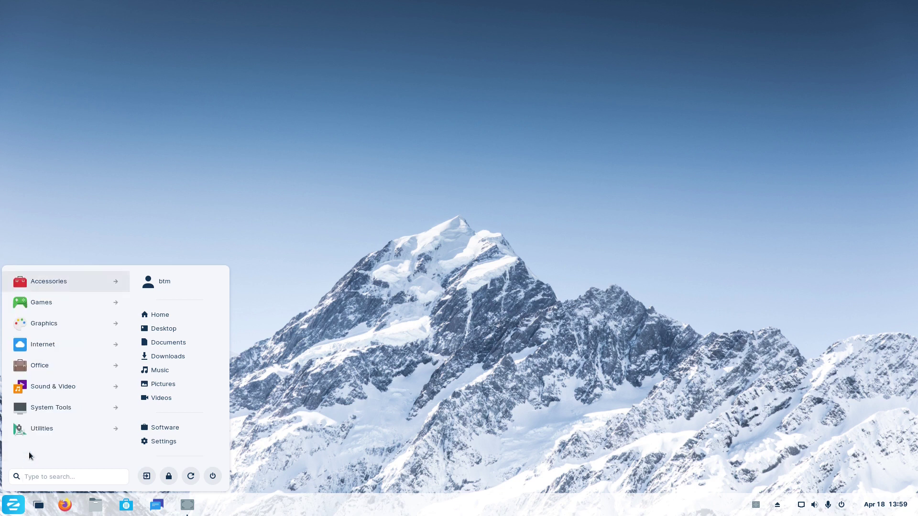
click(36, 388)
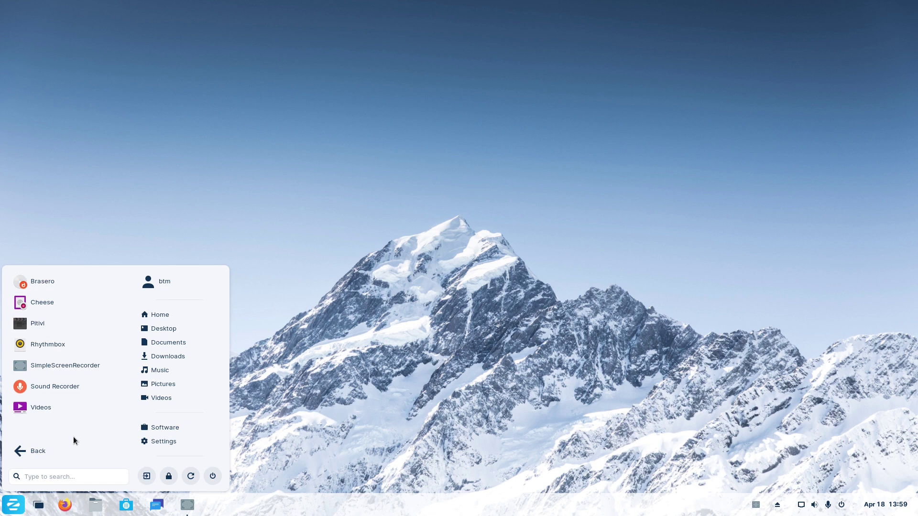
click(27, 457)
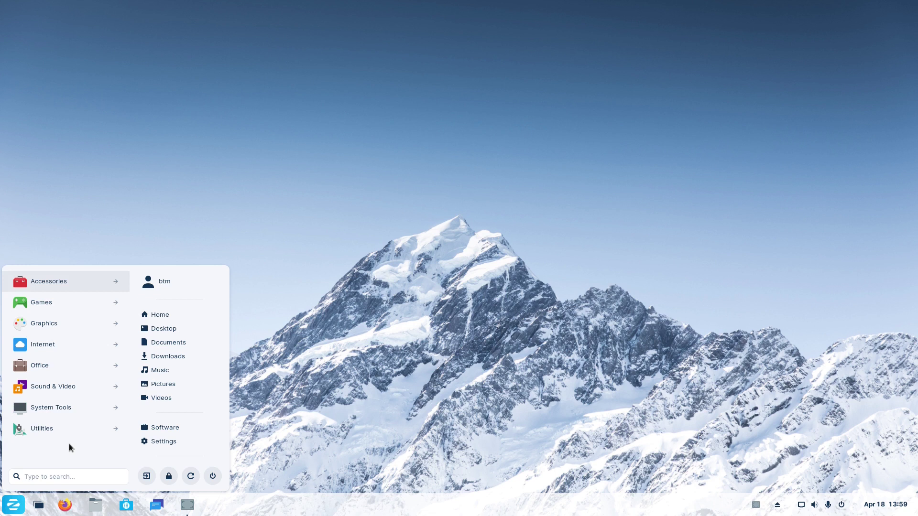
click(61, 426)
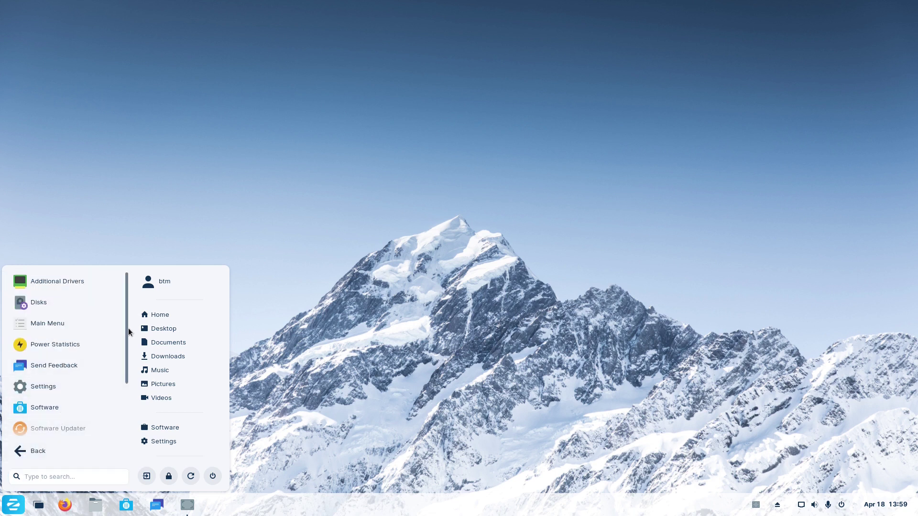
drag(128, 328, 128, 404)
click(41, 454)
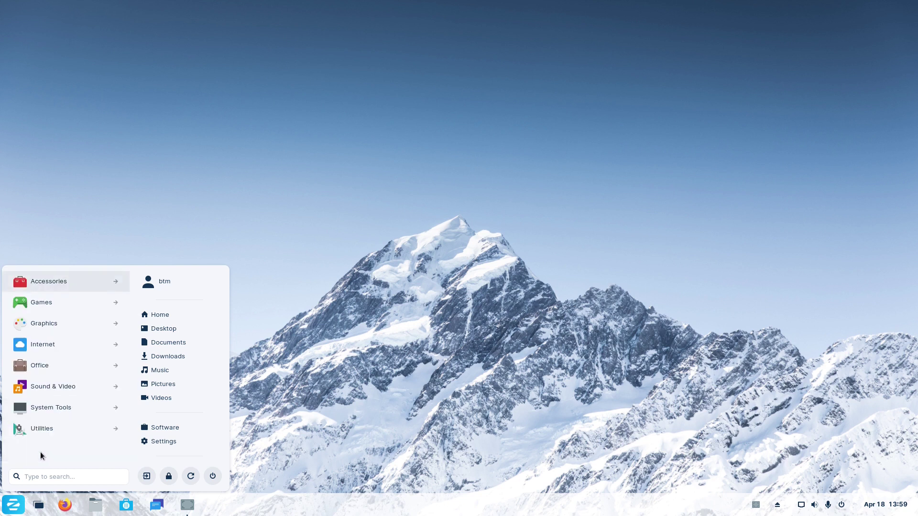
click(41, 429)
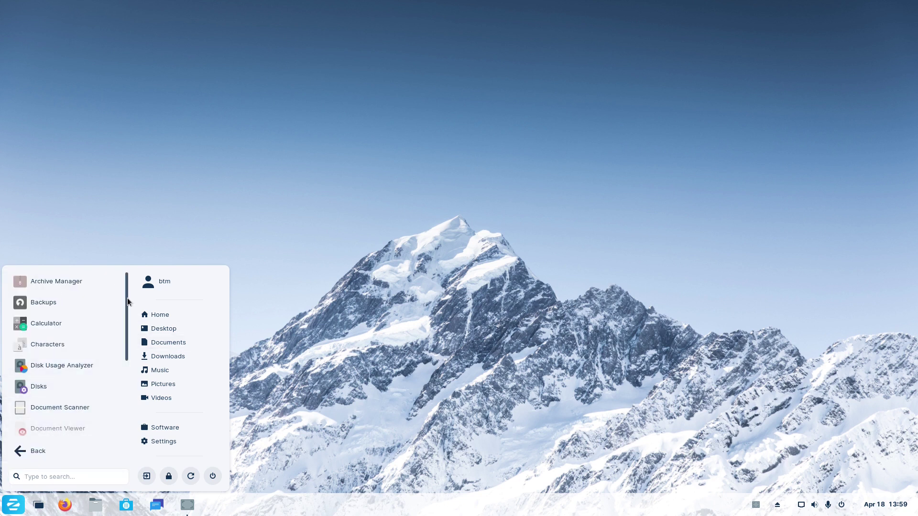
drag(127, 299, 134, 391)
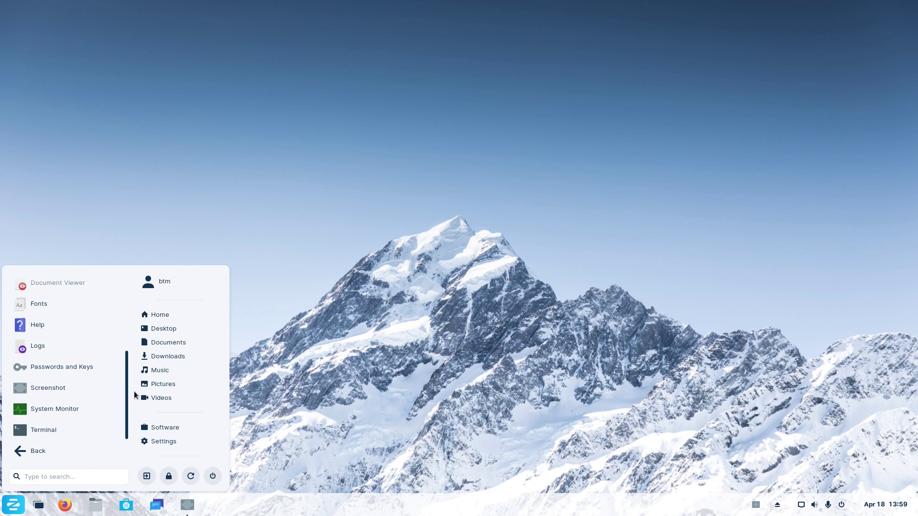
Launch System Monitor, move it mid-screen, and show its Resources usage graphs
click(53, 409)
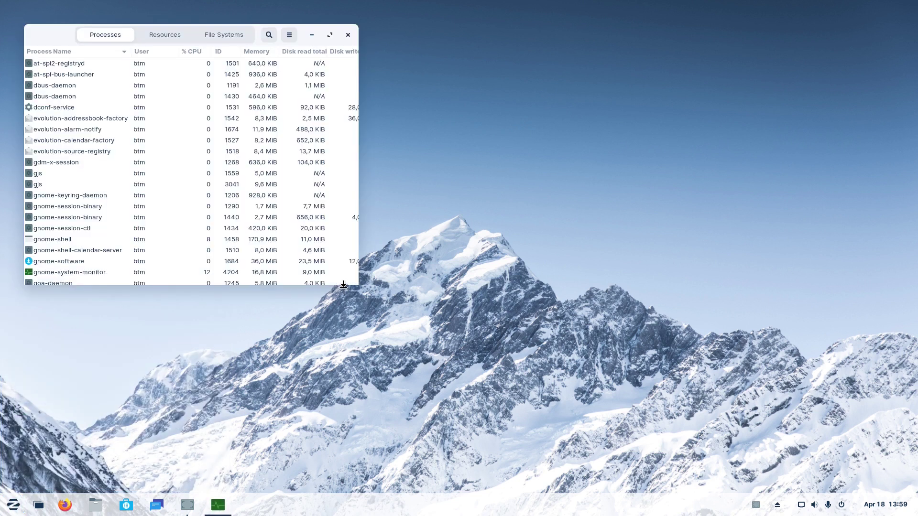
drag(46, 32, 242, 153)
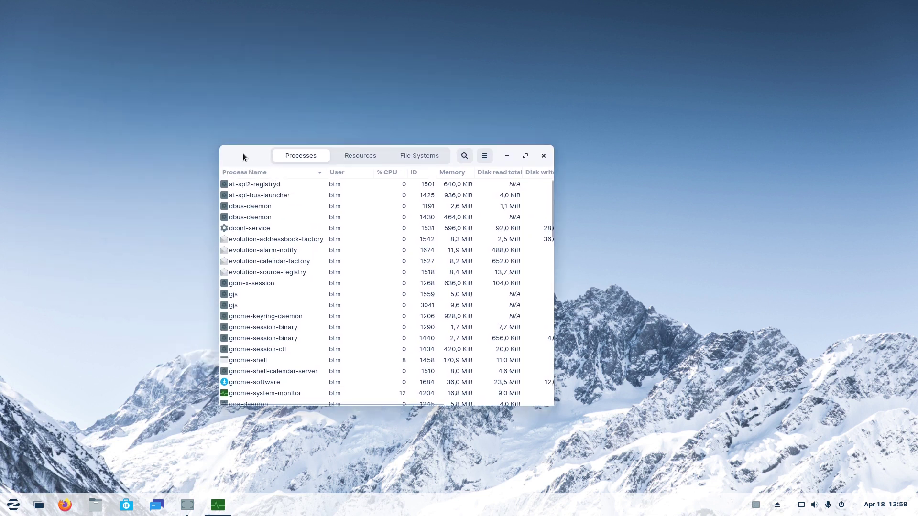
click(362, 155)
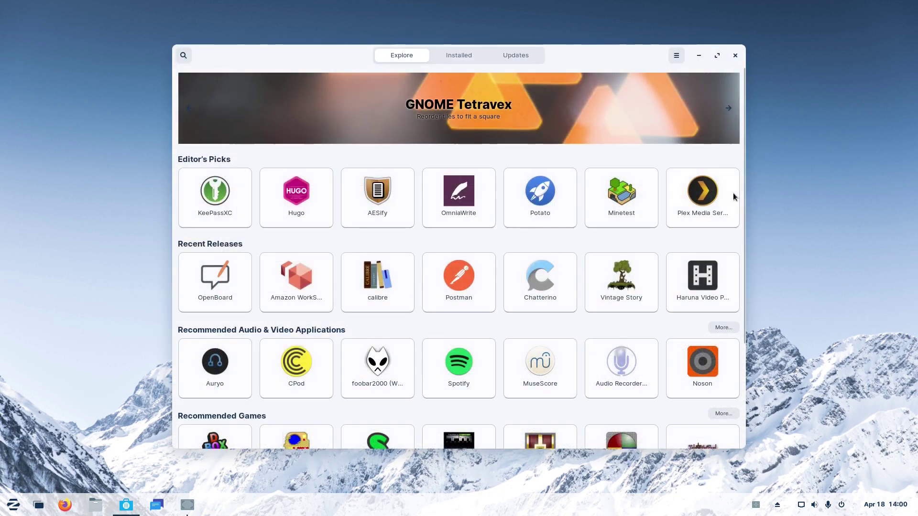
Search the software catalogue for 'audacity' and open the first Audacity listing
drag(742, 284, 758, 241)
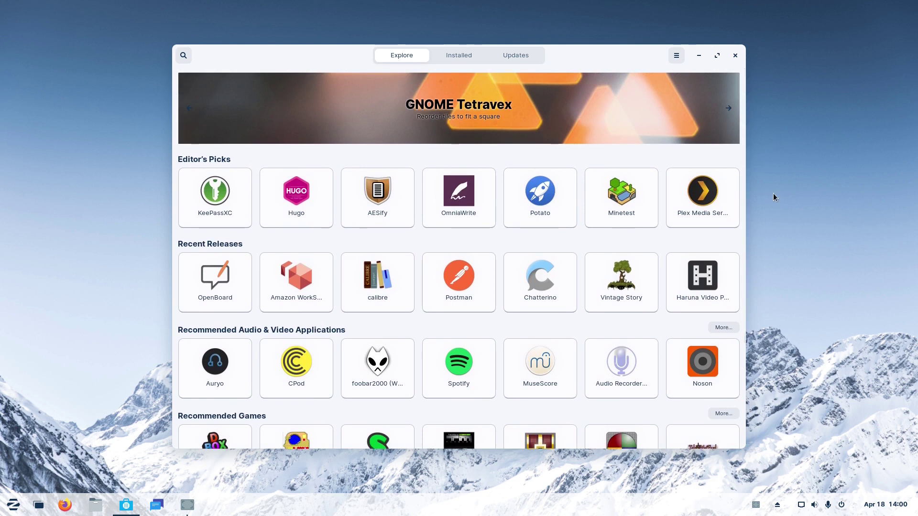
scroll(543, 213, down, 5)
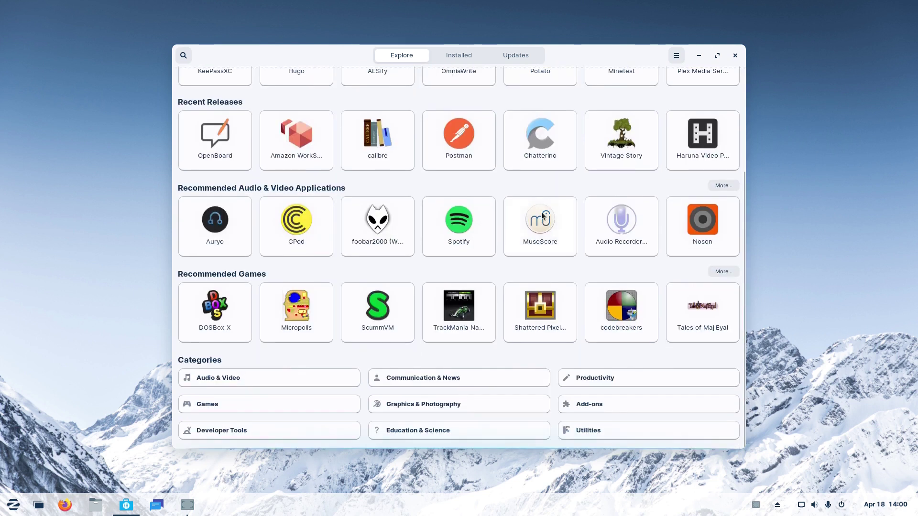
scroll(536, 228, up, 5)
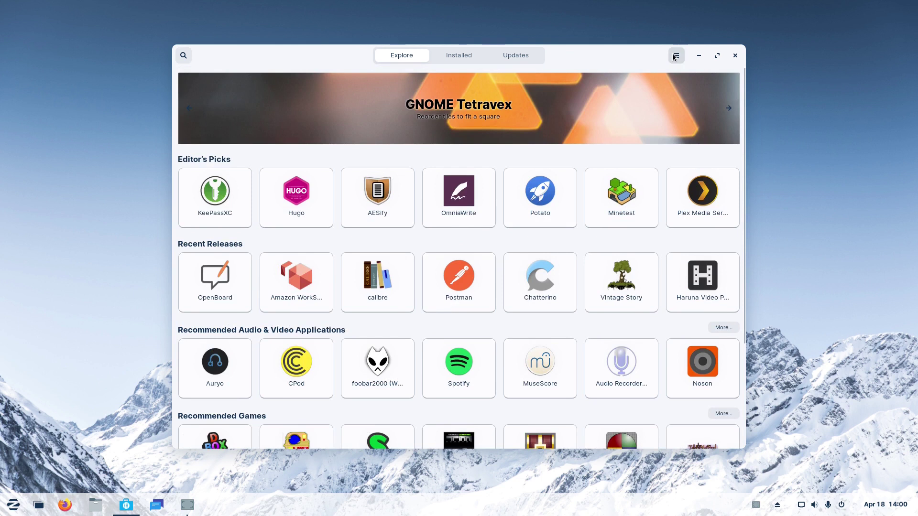
click(183, 55)
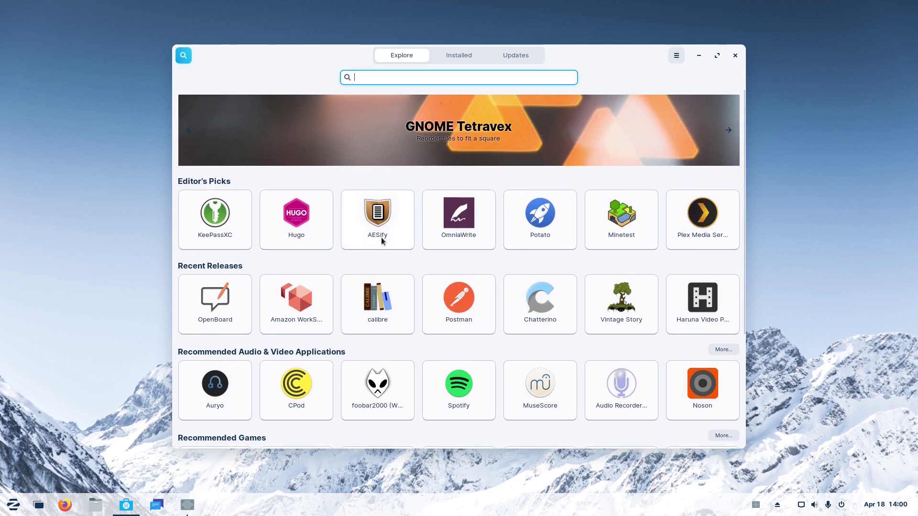
text(audacity)
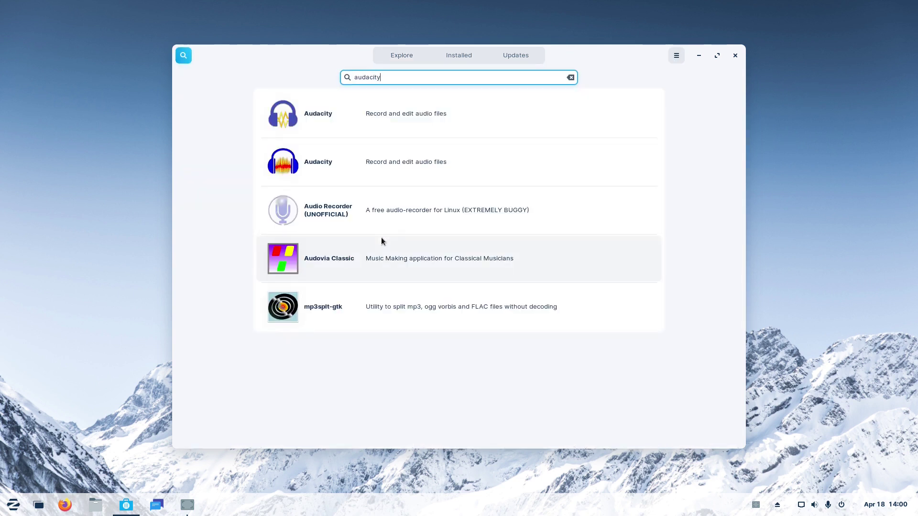
click(382, 113)
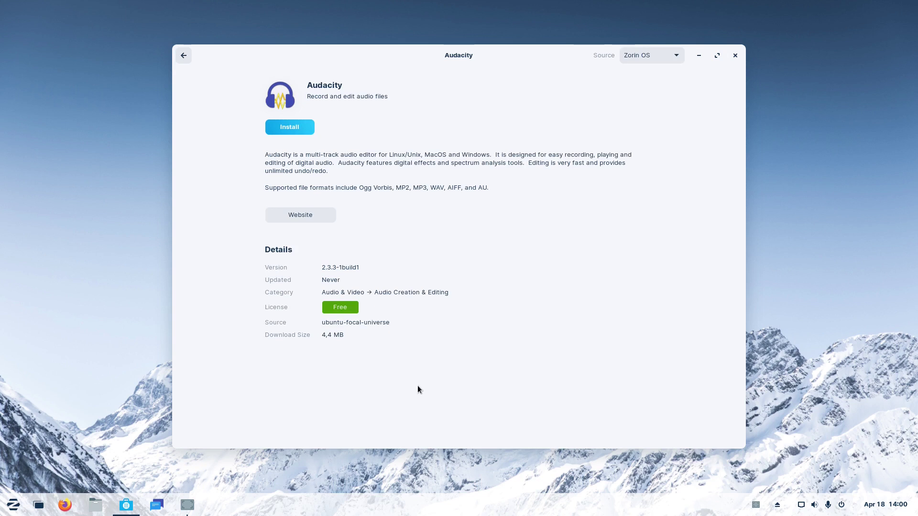
Compare the ubuntu-focal-universe Audacity listing with the Flathub one's source options
drag(321, 322, 463, 373)
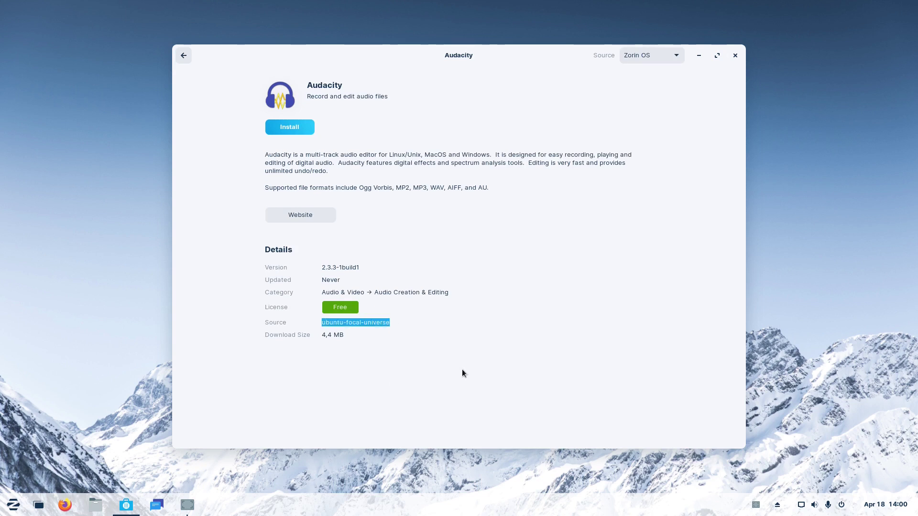
click(182, 53)
click(326, 161)
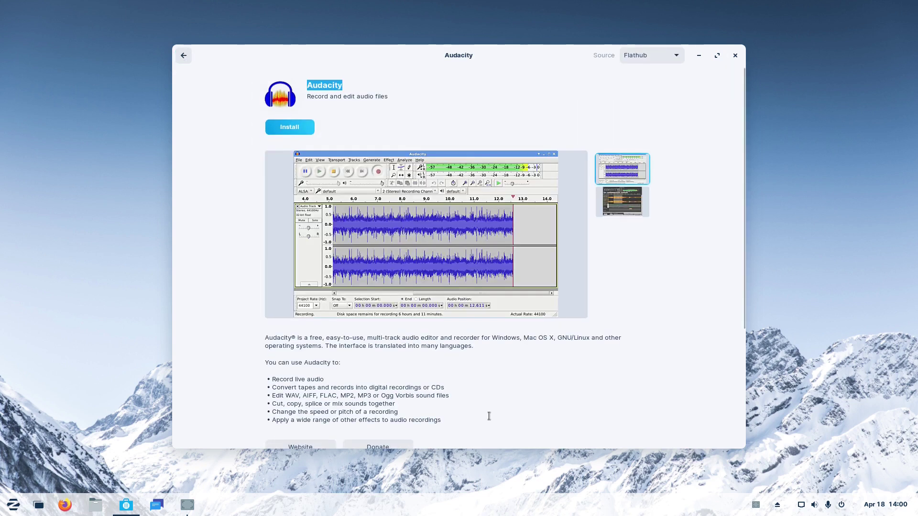
click(683, 60)
click(680, 294)
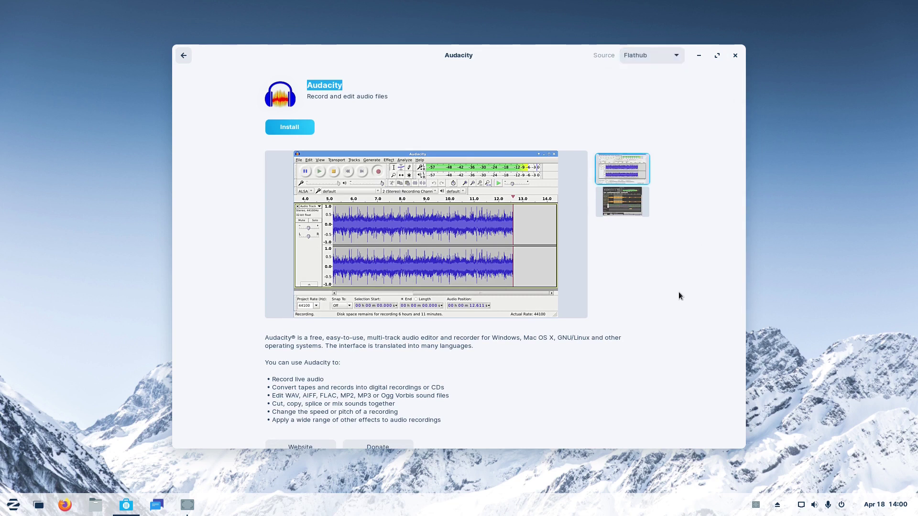
Return to the search results and clear the 'audacity' search text
click(184, 55)
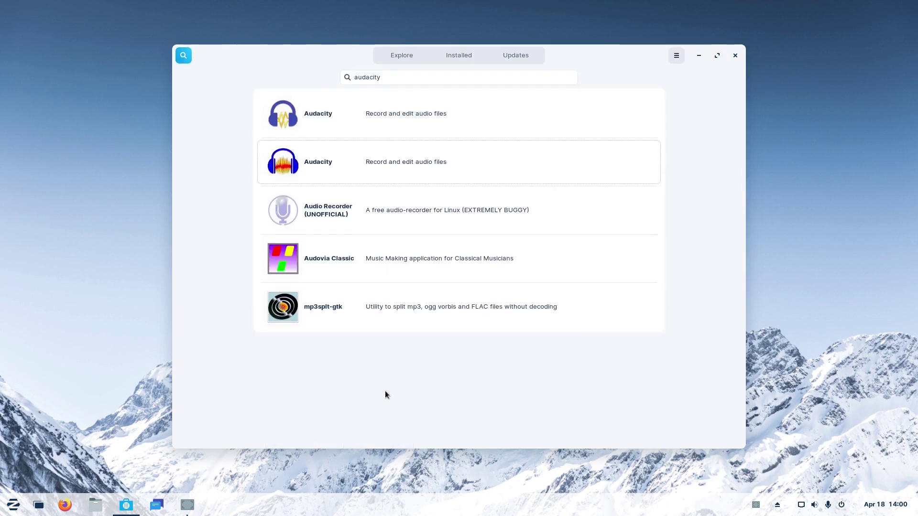
double_click(368, 77)
key(BackSpace)
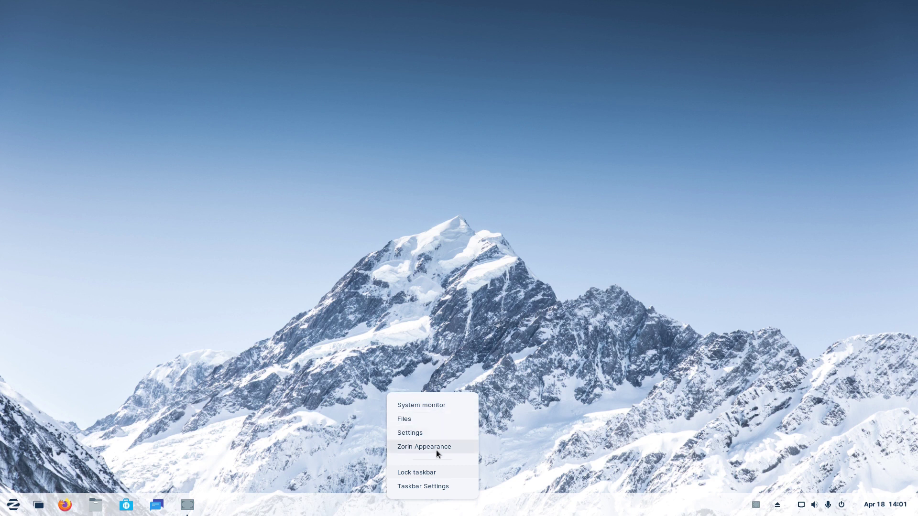
Open Settings on the Displays page from the taskbar context menu
click(439, 434)
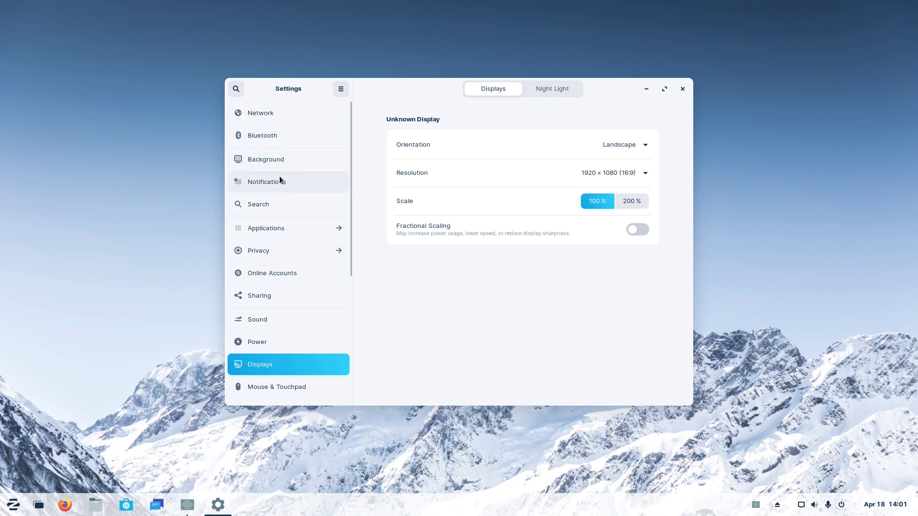
Open the Background page, browse the wallpapers and glance at the desktop
click(283, 159)
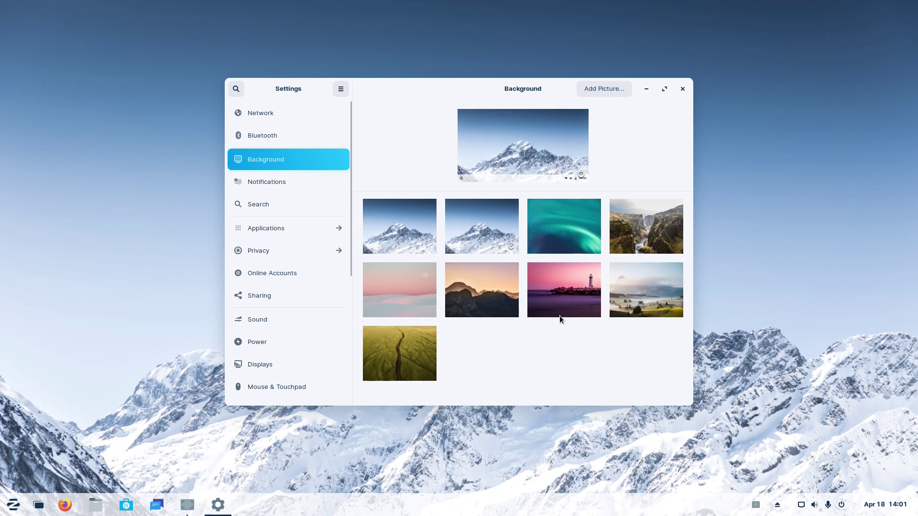
scroll(560, 297, down, 5)
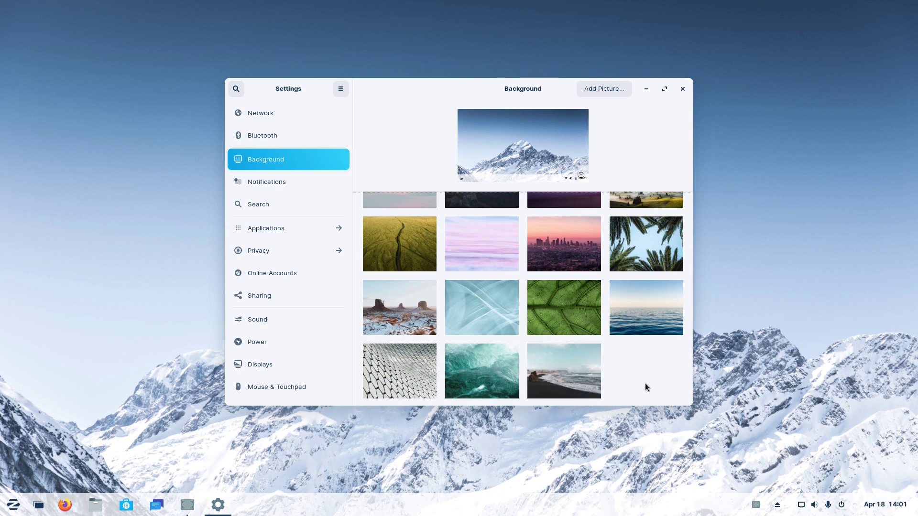
scroll(634, 383, up, 5)
scroll(609, 371, down, 5)
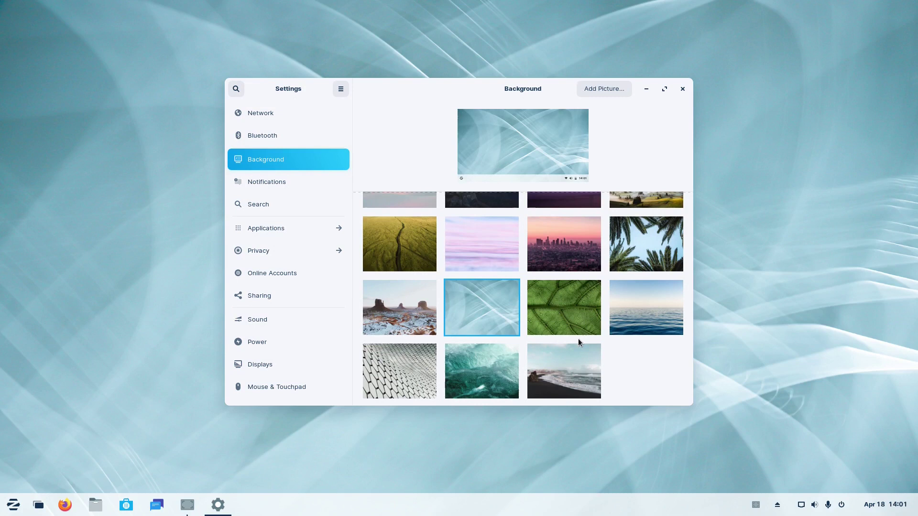
click(646, 89)
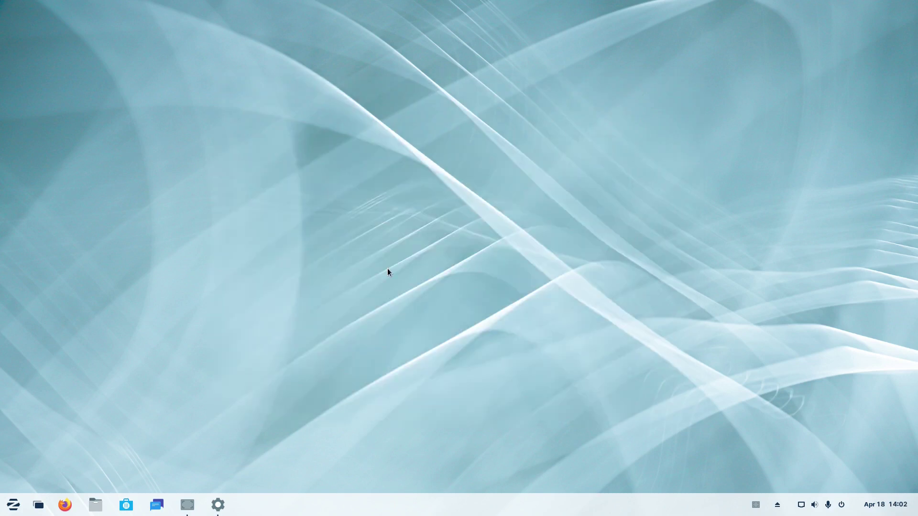
click(218, 504)
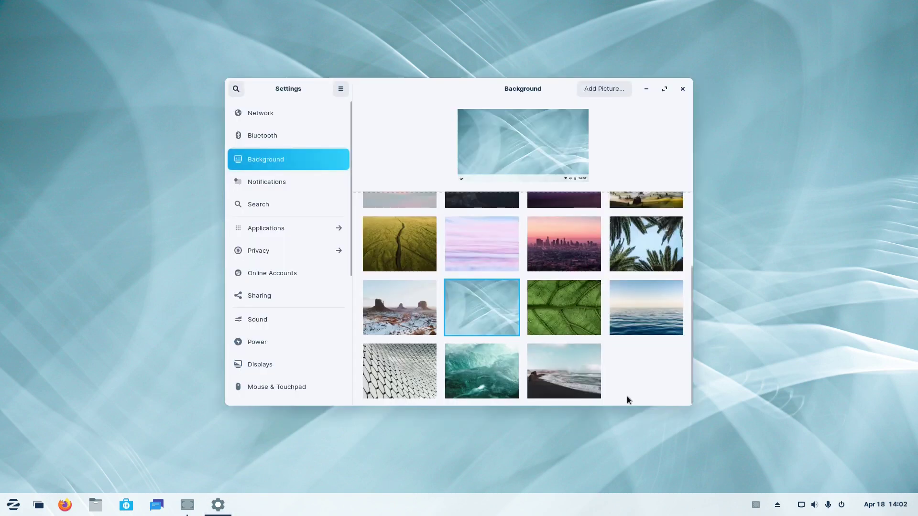
Try the pink wallpaper, then switch back to the snowy mountain wallpaper
click(463, 241)
click(217, 505)
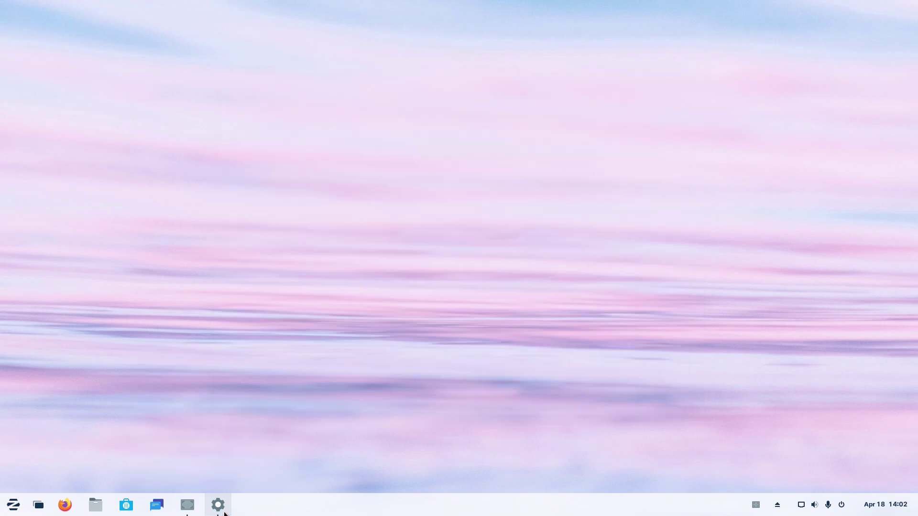
click(218, 504)
scroll(647, 366, up, 4)
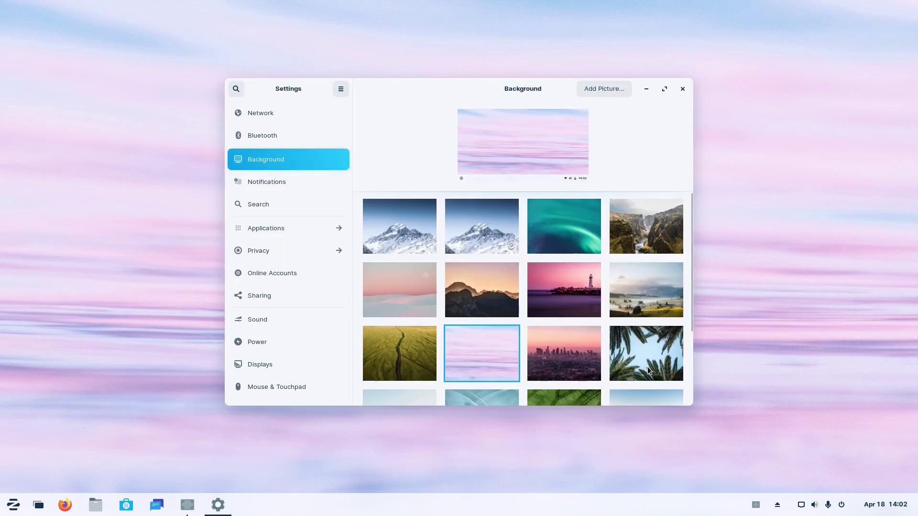
click(389, 237)
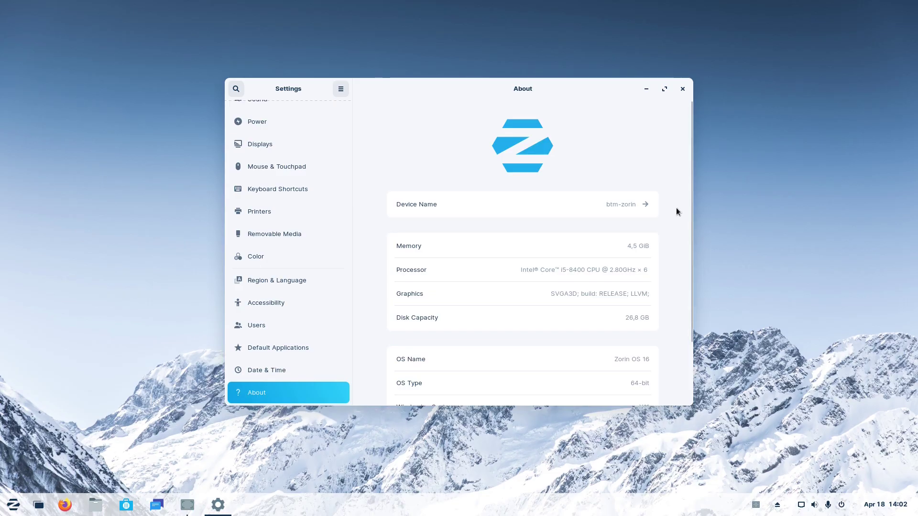
Scroll through the About page's memory, processor, disk and OS details, then quit Settings with Ctrl+Q
scroll(676, 209, down, 2)
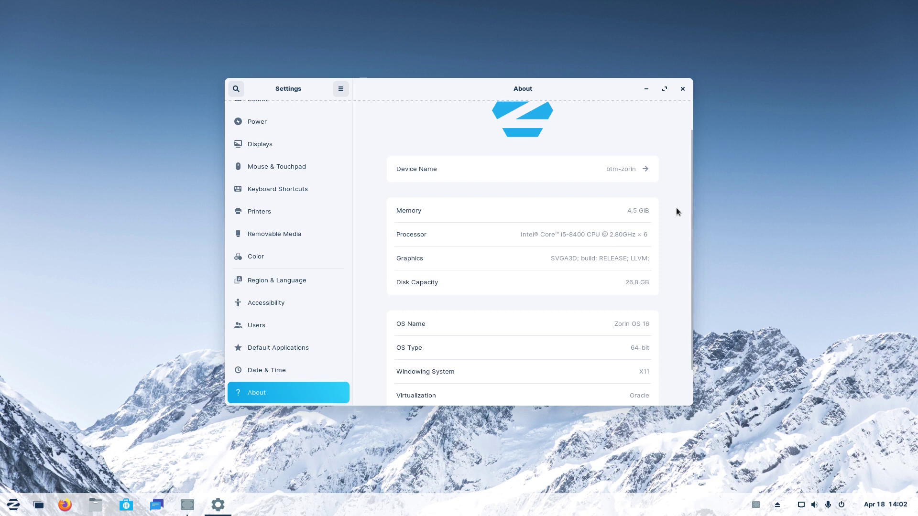
scroll(677, 209, down, 2)
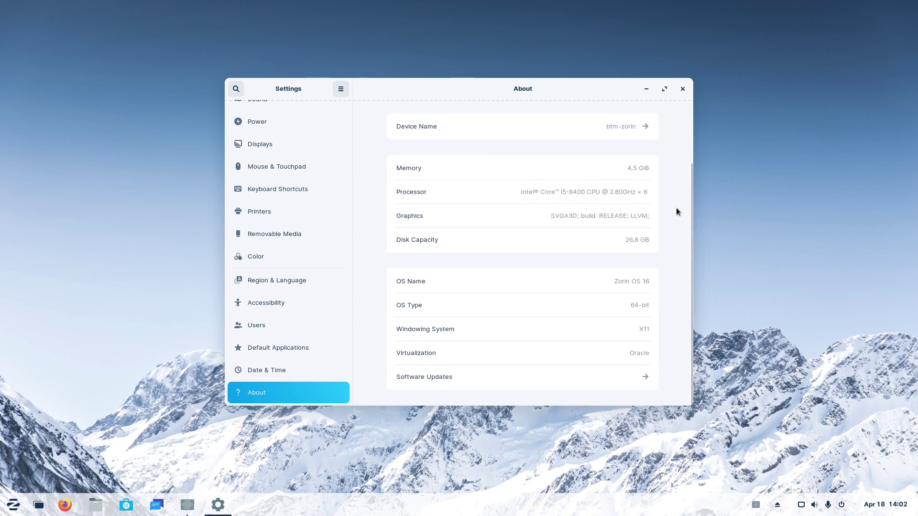
scroll(671, 230, up, 4)
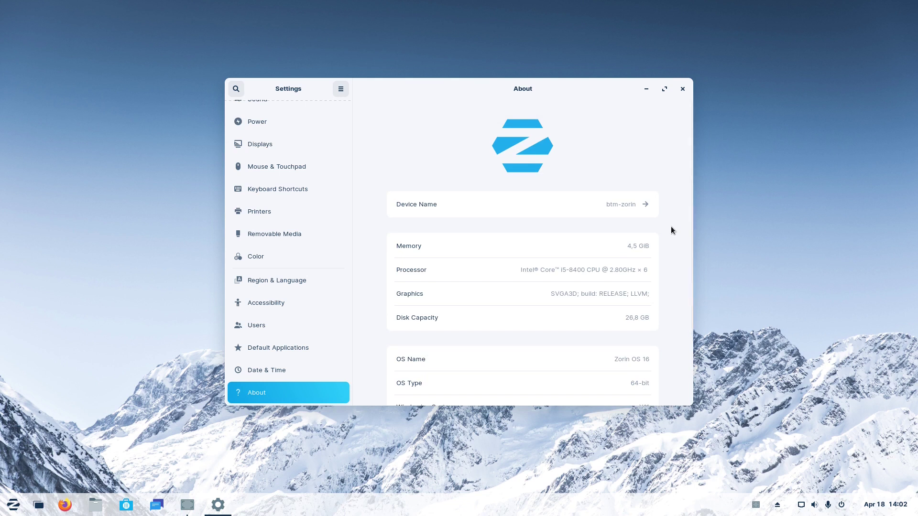
key(ctrl+q)
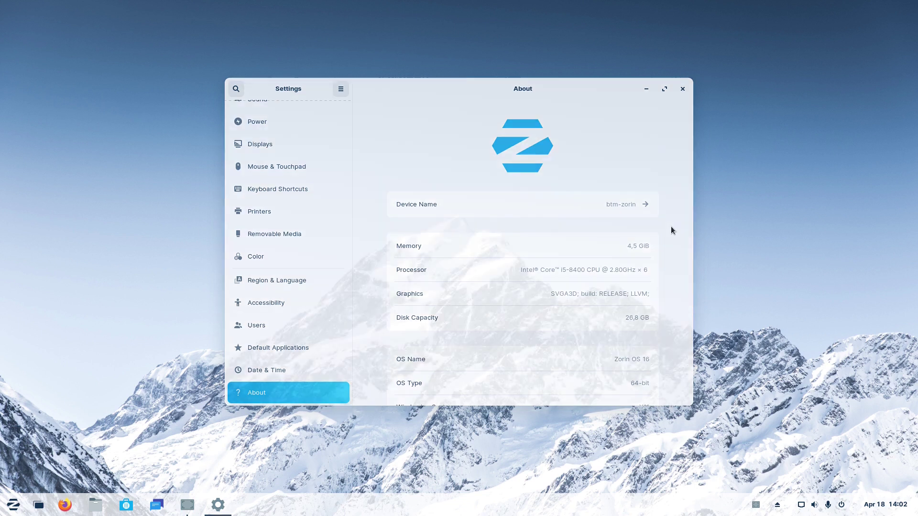
Open Zorin Appearance from the taskbar's right-click menu
right_click(257, 508)
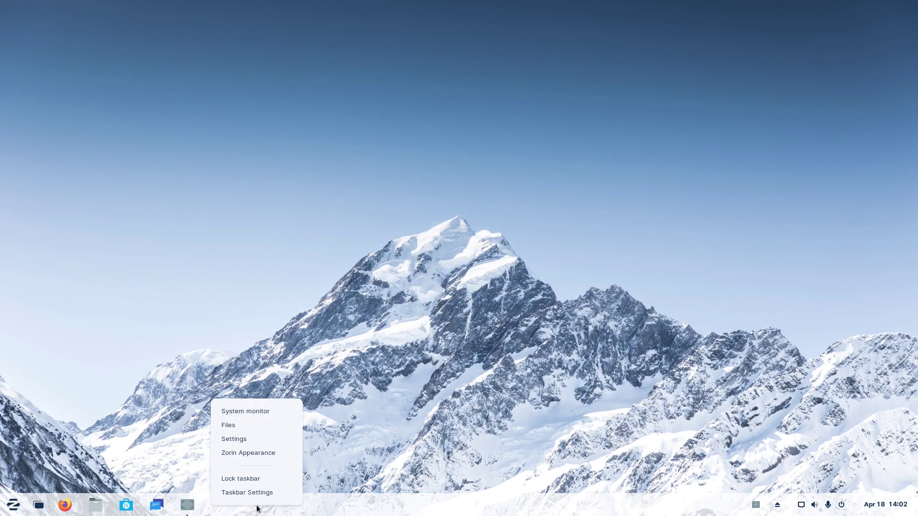
click(265, 451)
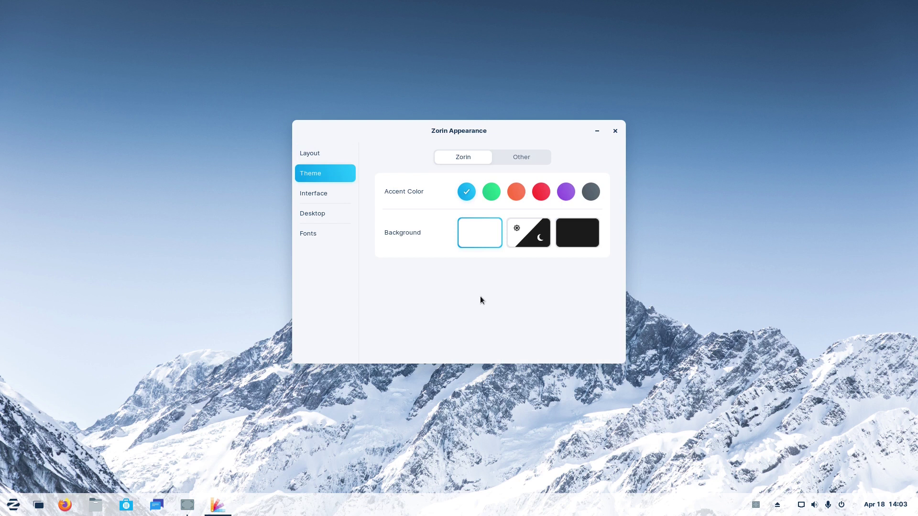
Set the applications theme to Adwaita under the Other theme options
click(520, 157)
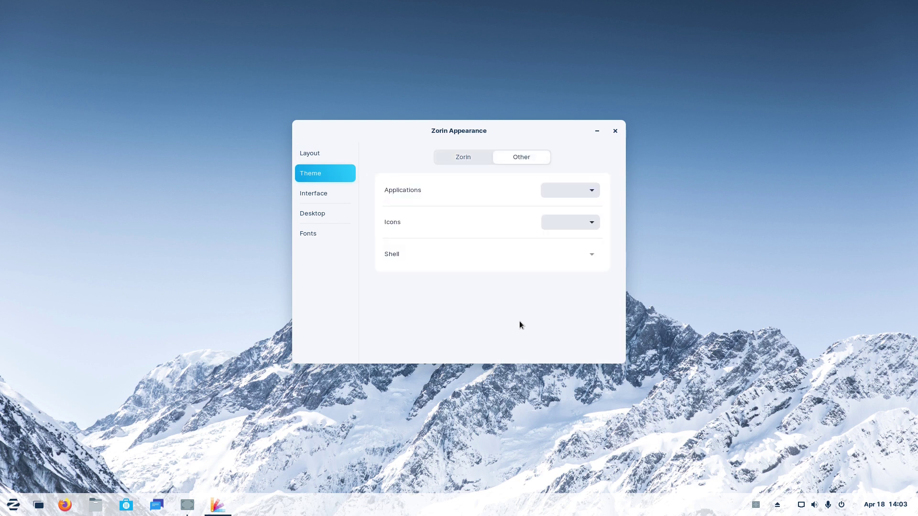
click(592, 192)
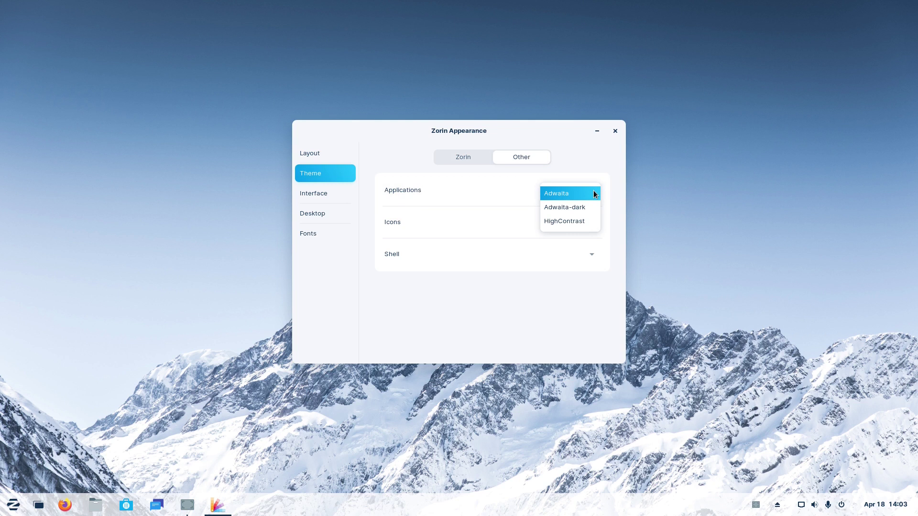
click(593, 193)
Turn on Jelly Mode in the Interface settings and drag the window to see it wobble
click(322, 193)
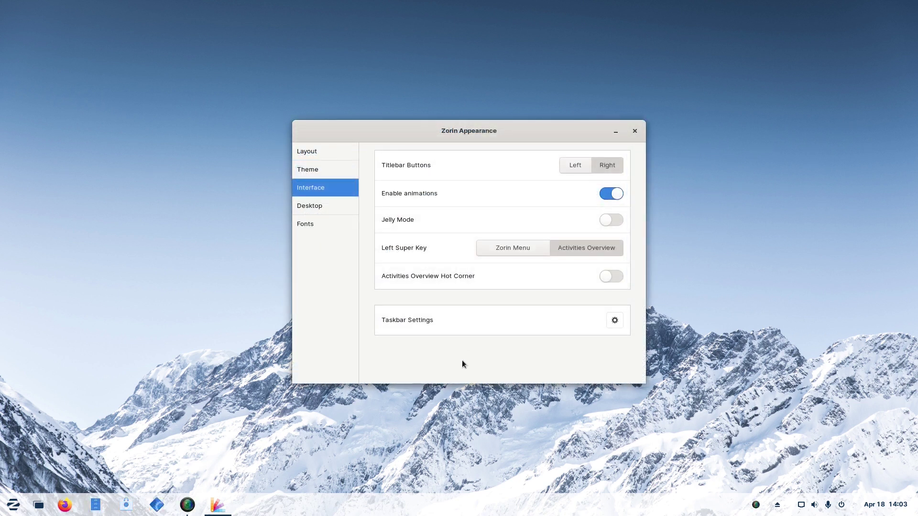
click(612, 221)
drag(422, 149, 561, 103)
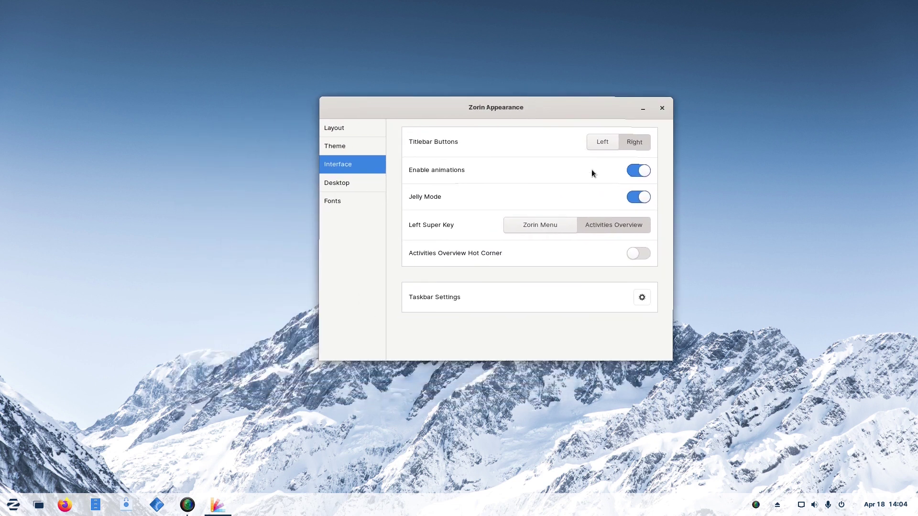
Tick Home and Trash in the Desktop options to show them on the desktop
click(340, 185)
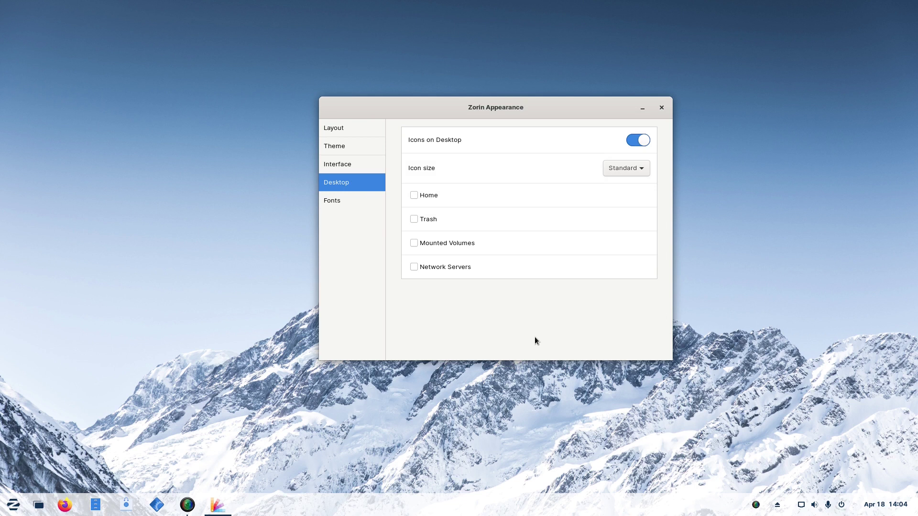
click(415, 194)
click(413, 220)
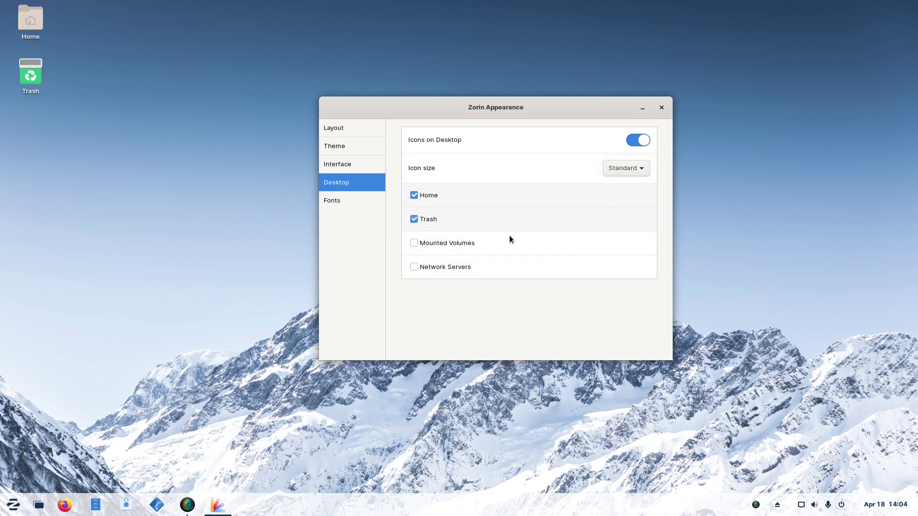
Close Zorin Appearance and open Taskbar Settings from the taskbar menu
key(alt+F4)
right_click(253, 510)
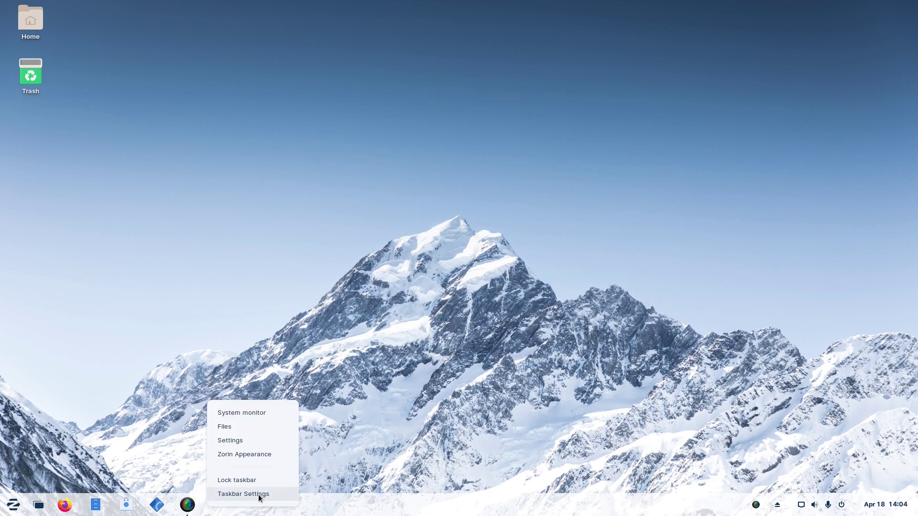
click(261, 494)
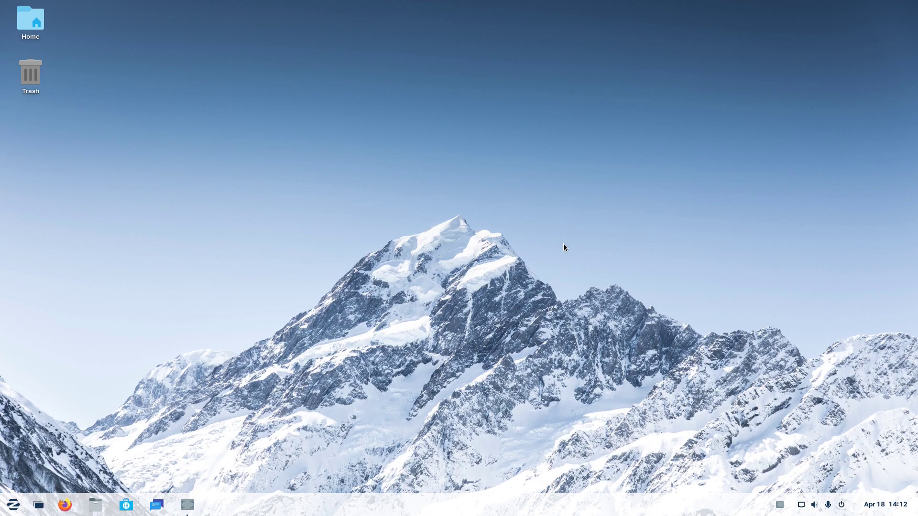
Launch Software Updater by searching 'update' in the Zorin menu and expand the update details
click(7, 508)
text(update)
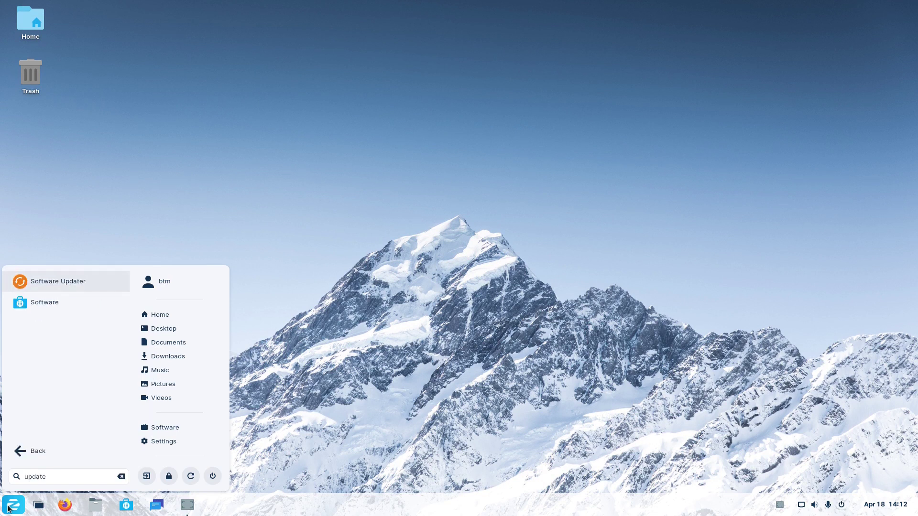
key(Return)
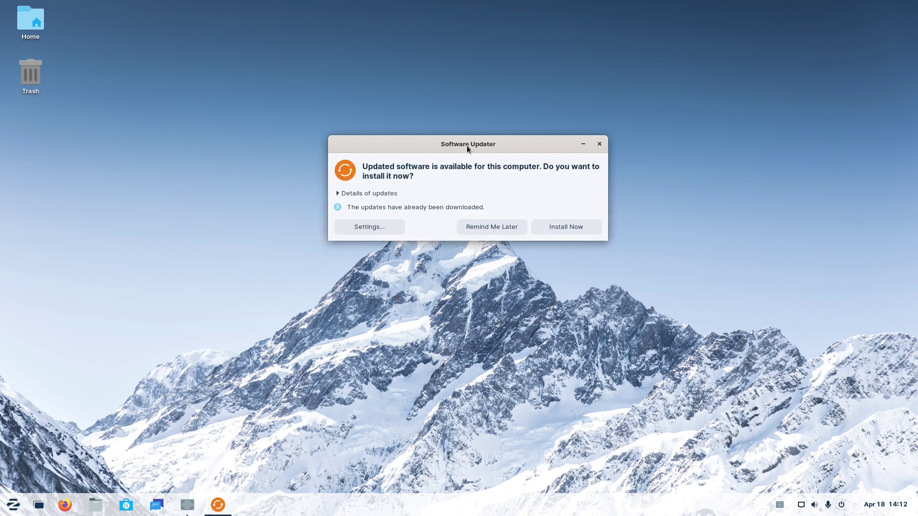
click(338, 193)
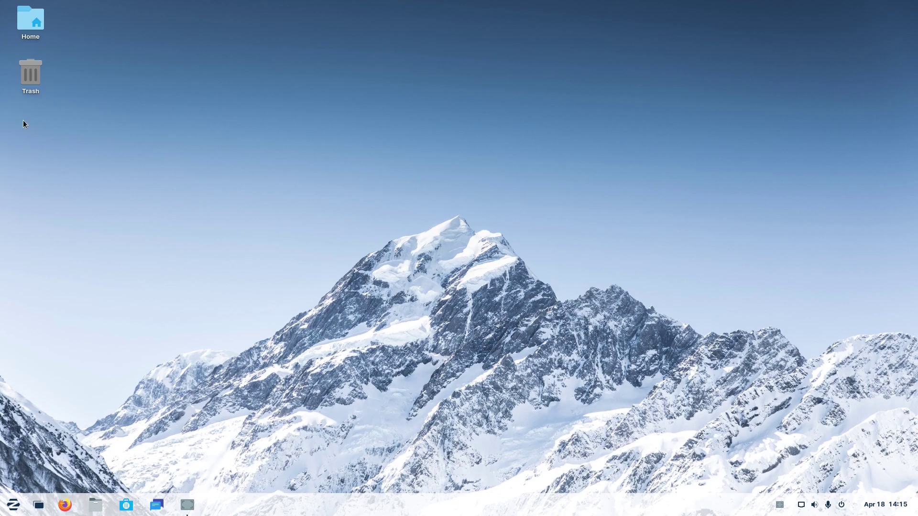
right_click(23, 124)
click(33, 130)
text(web)
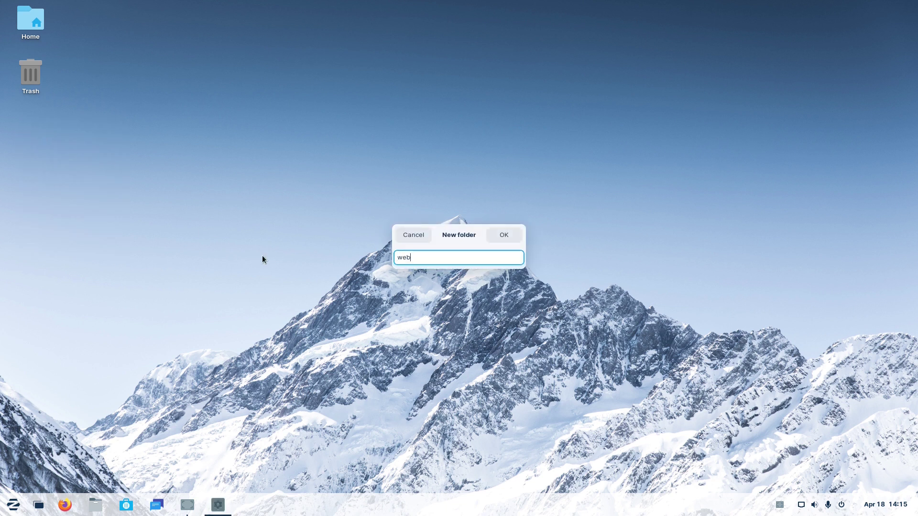
key(Return)
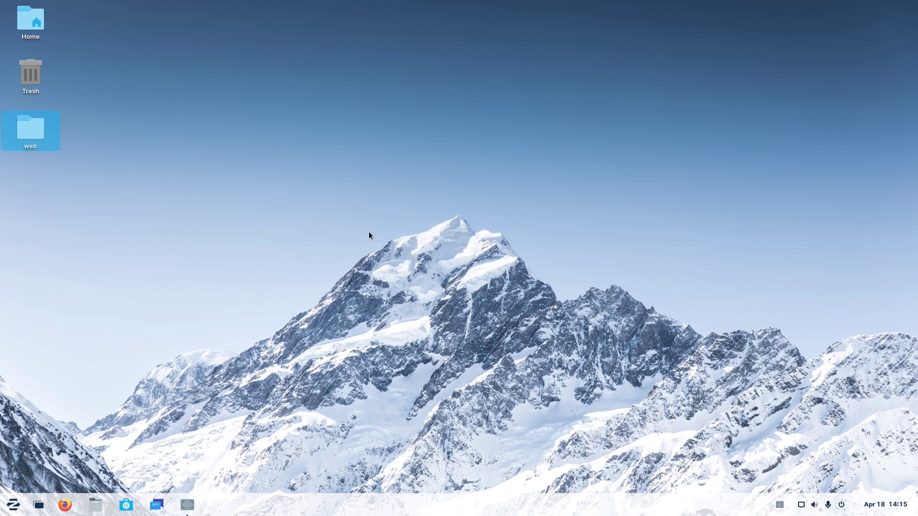
key(Return)
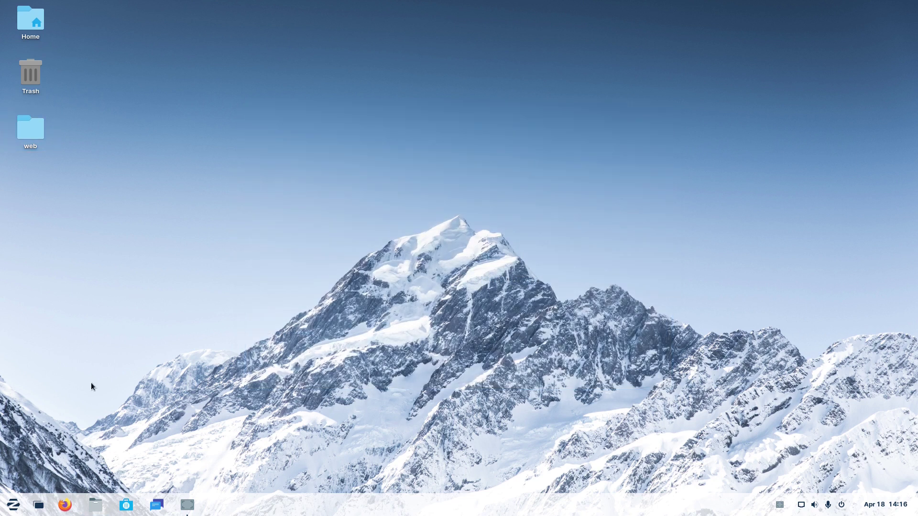
Launch Firefox and view the About Firefox box showing version 87.0 (64-bit)
click(65, 505)
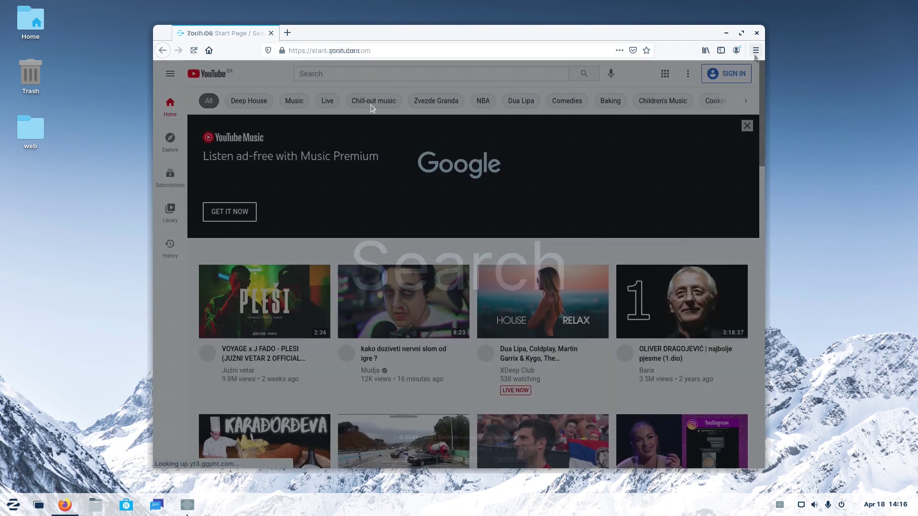
click(755, 50)
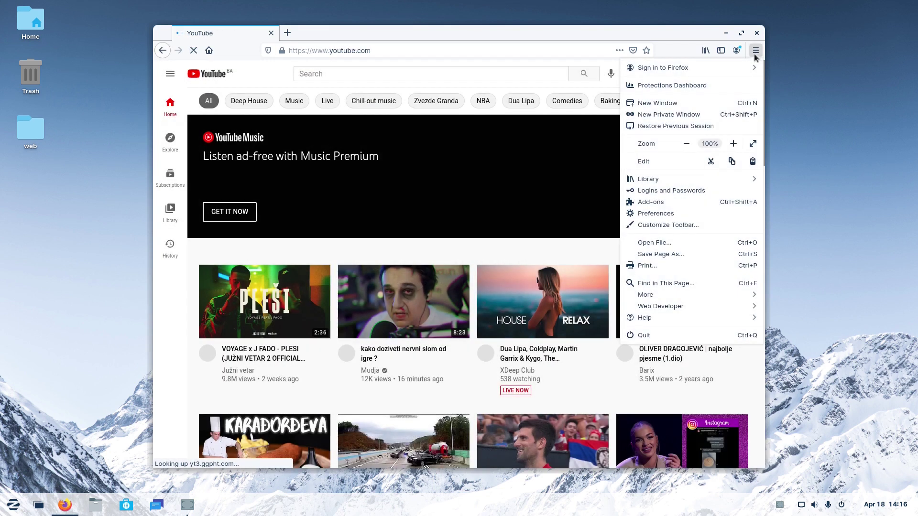
click(655, 318)
click(647, 158)
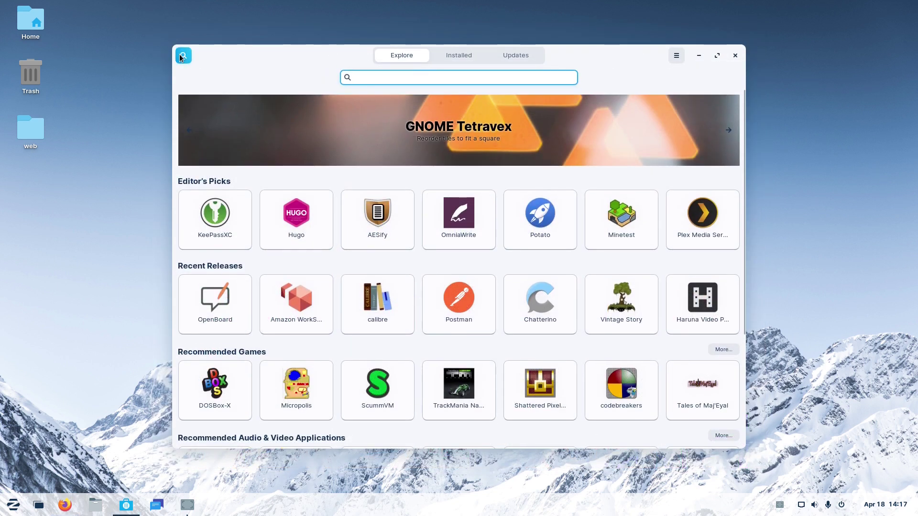
Search for chromium and browse the ungoogled-chromium and Ungoogled Chromium details pages
text(chrom)
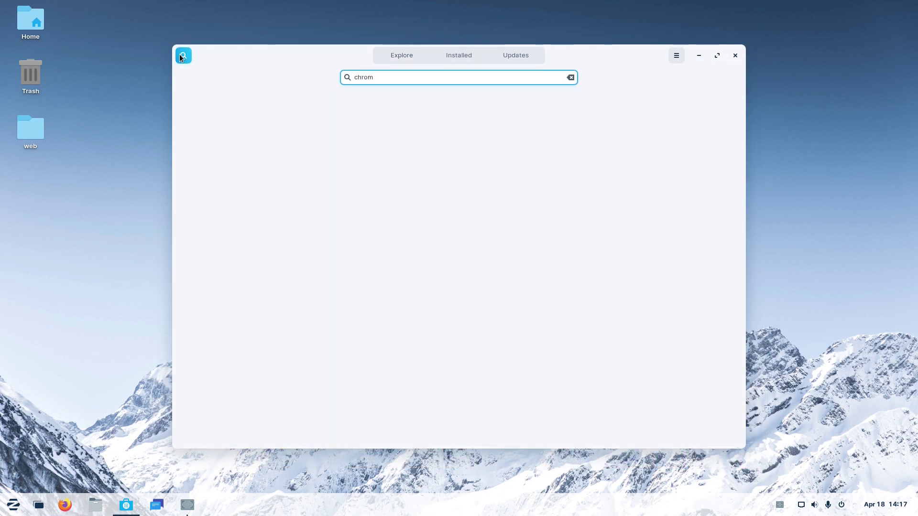
text(ium)
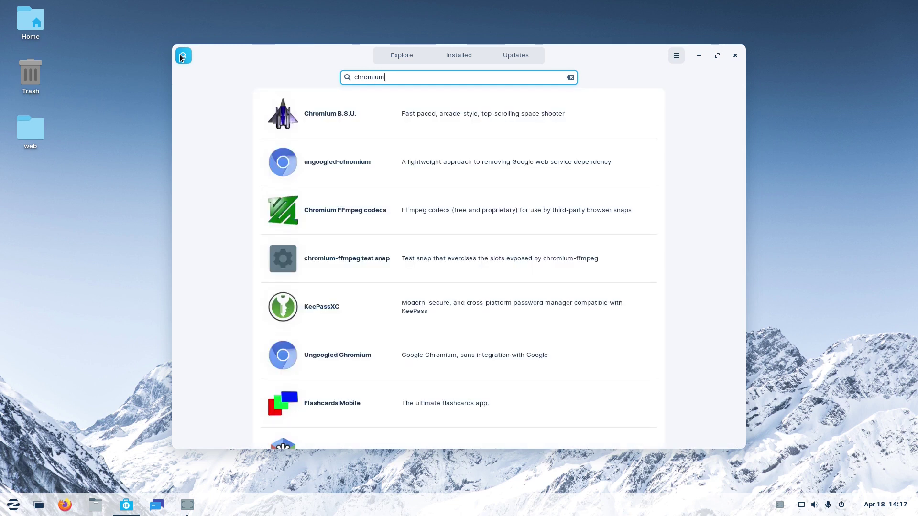
scroll(713, 219, down, 6)
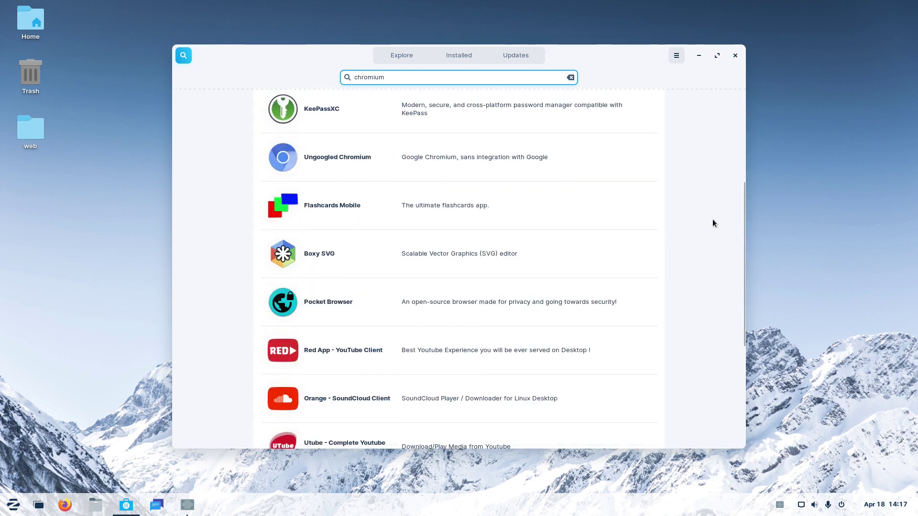
scroll(712, 219, up, 6)
click(652, 163)
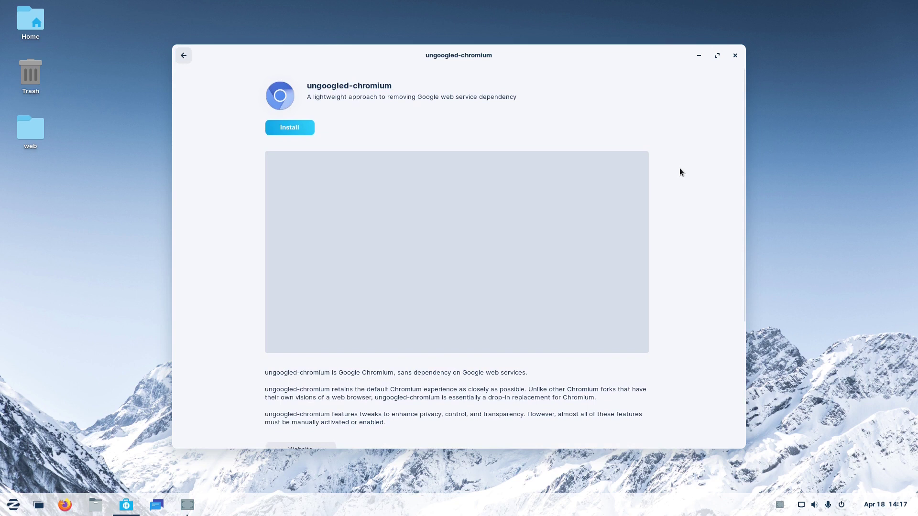
scroll(703, 295, down, 4)
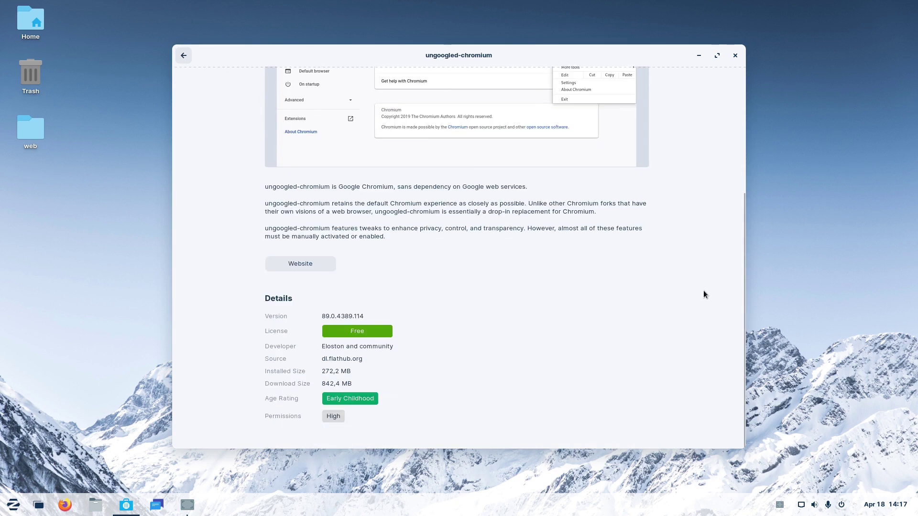
scroll(703, 291, up, 4)
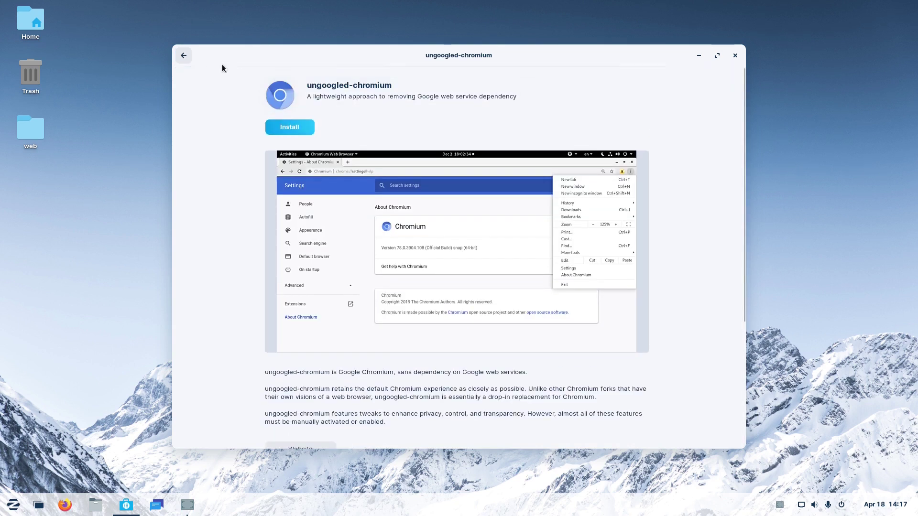
key(alt+Left)
click(348, 359)
scroll(688, 302, down, 2)
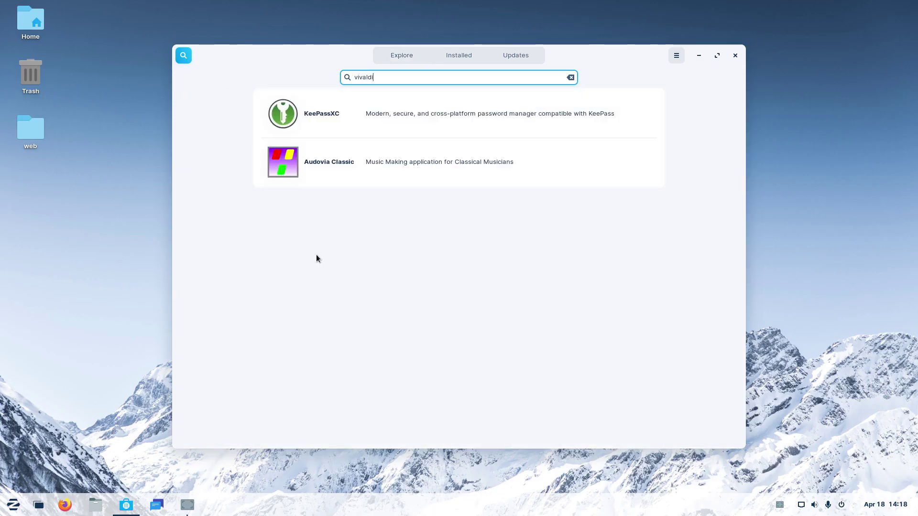
Replace the vivaldi search with opera and scroll through the results
click(341, 71)
text(opera)
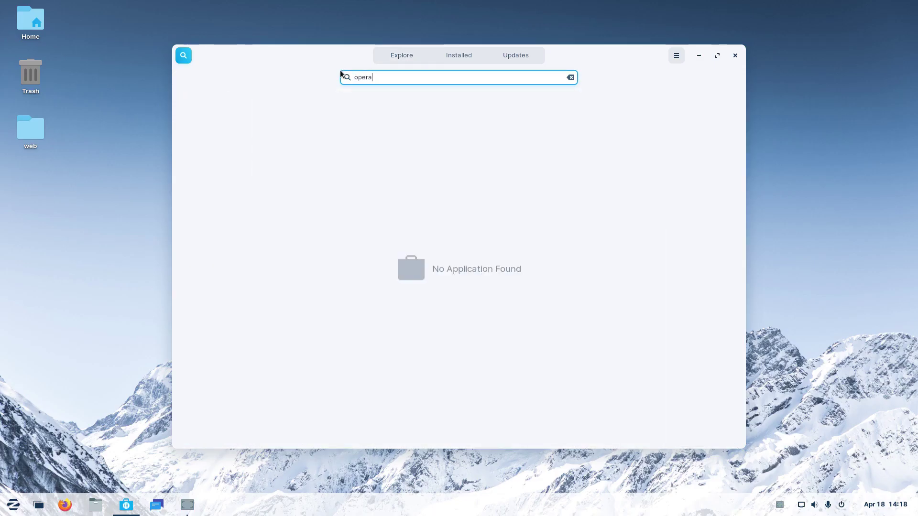
scroll(700, 217, down, 5)
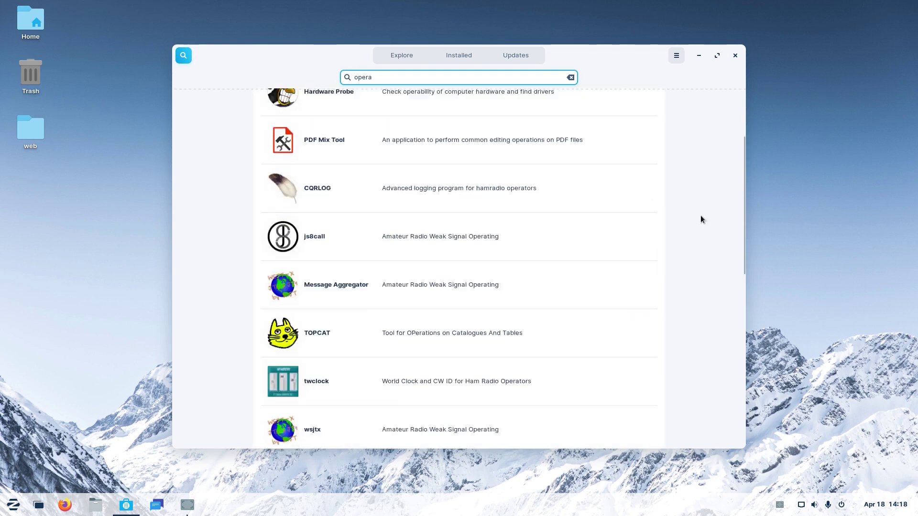
scroll(700, 215, down, 2)
Install Brave from its details page, authenticating with the account password
click(453, 279)
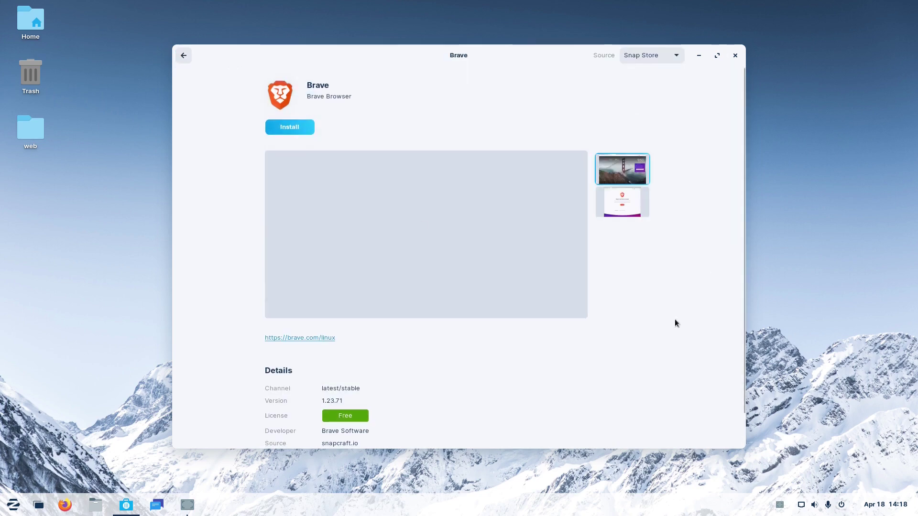
scroll(675, 319, down, 2)
scroll(675, 317, up, 2)
click(280, 127)
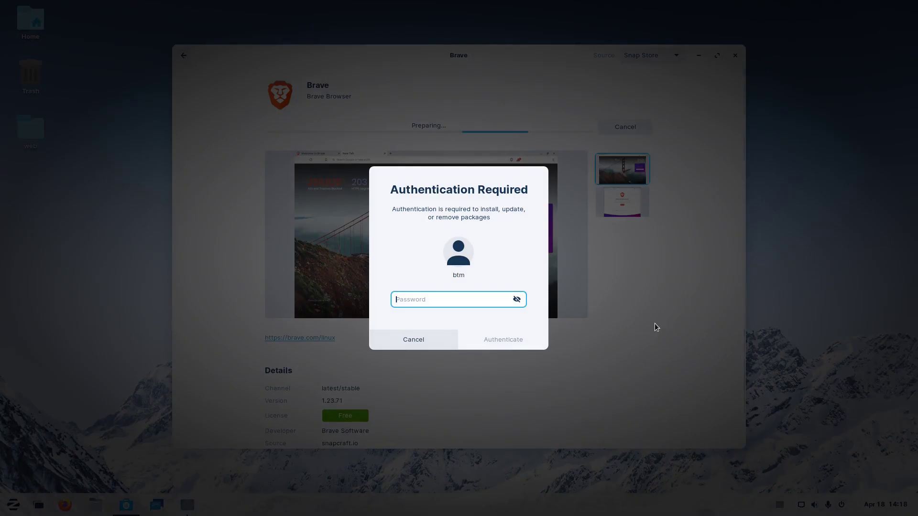
text(••••••••)
key(Return)
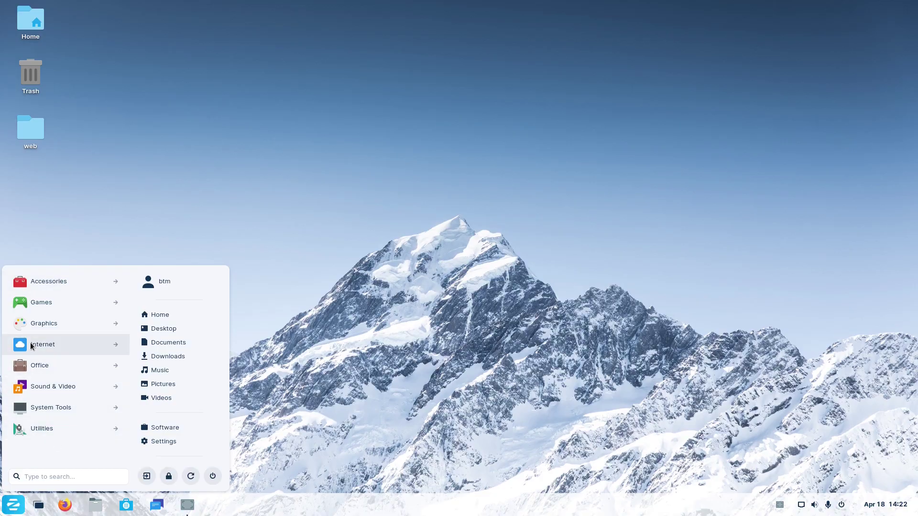
Launch Brave Web Browser from the Internet menu, confirm first-run options, maximize it and skip the tour
click(31, 344)
right_click(61, 283)
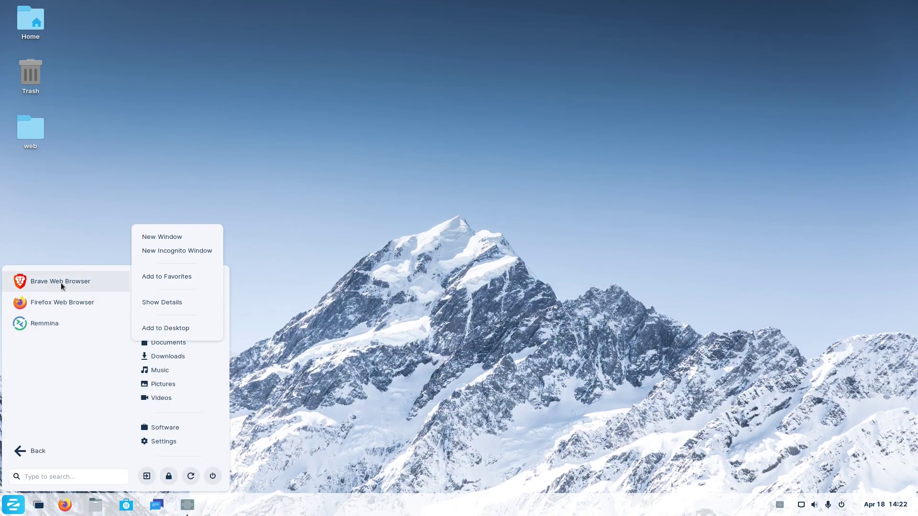
click(61, 282)
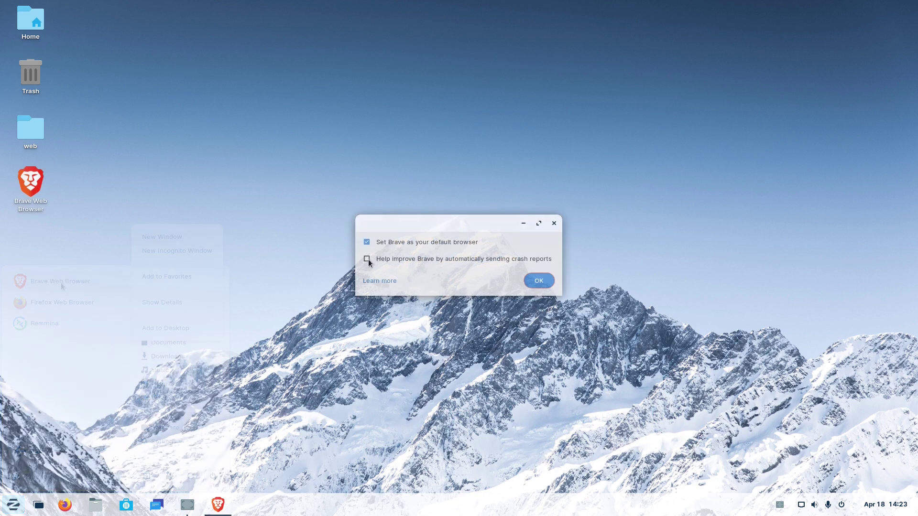
click(544, 284)
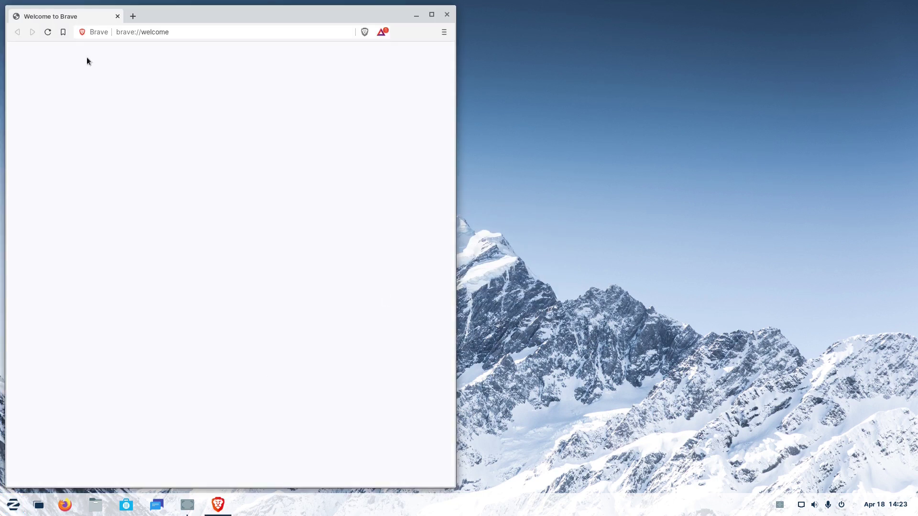
click(431, 15)
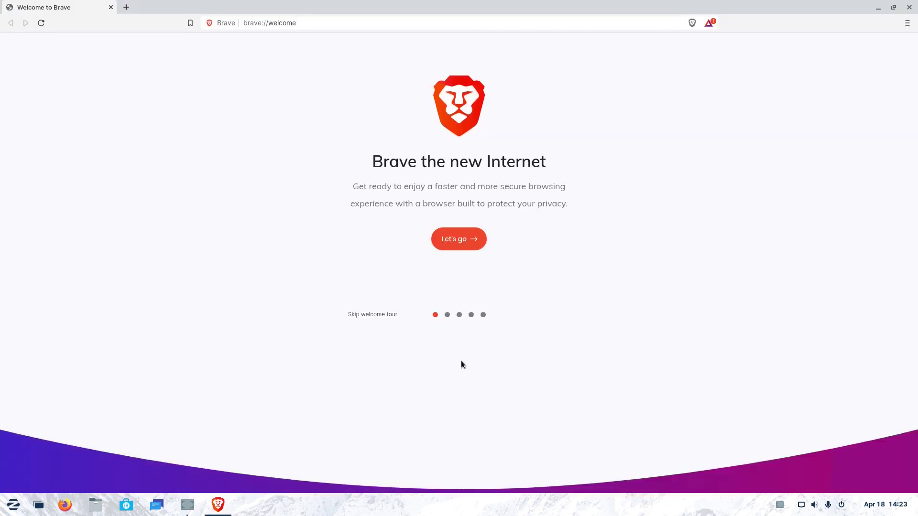
click(180, 328)
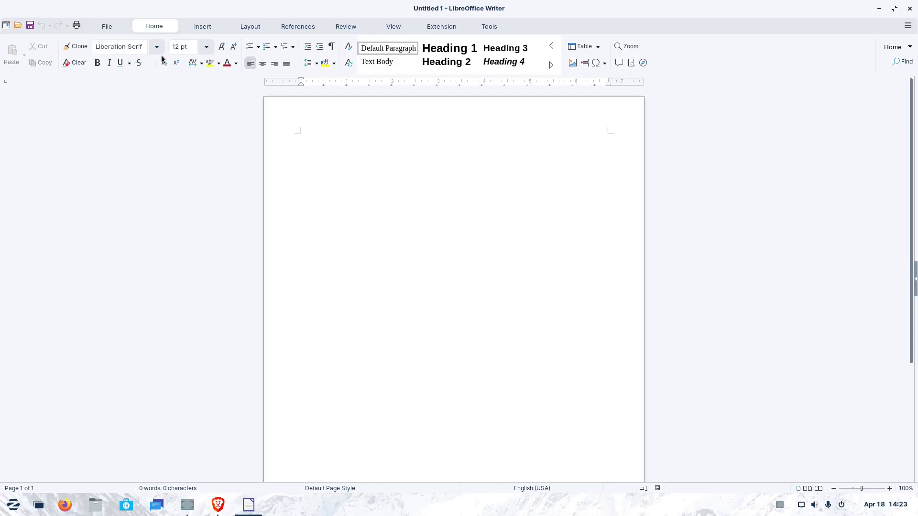
Check Writer's font list, close the blank document, and view About LibreOffice (version 7.1.2.2)
click(156, 46)
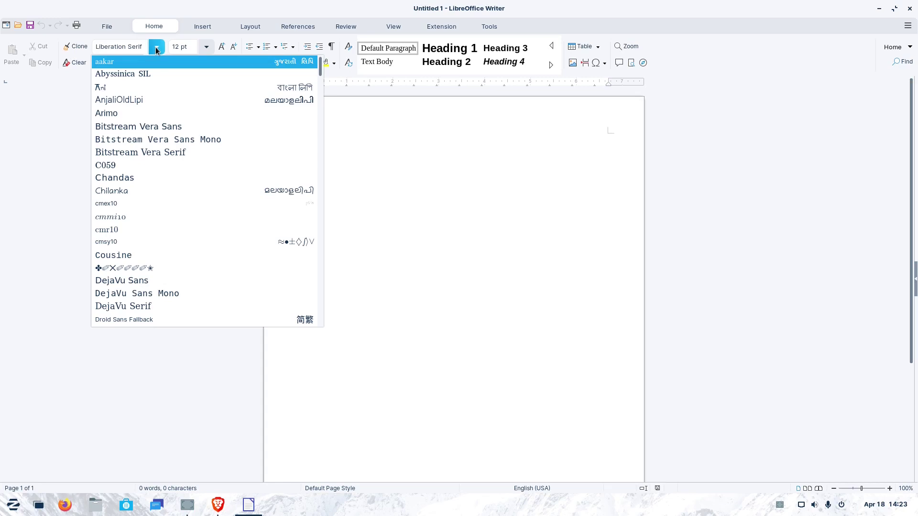
click(443, 204)
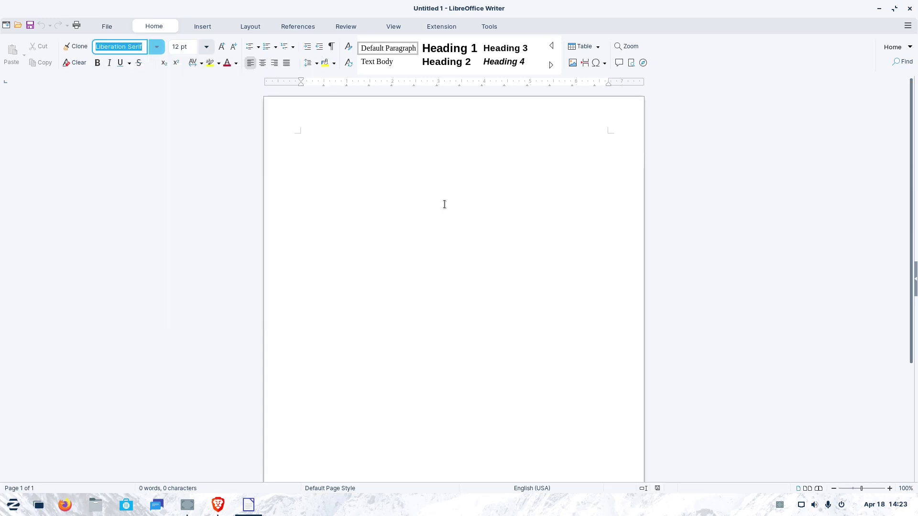
click(910, 27)
click(838, 64)
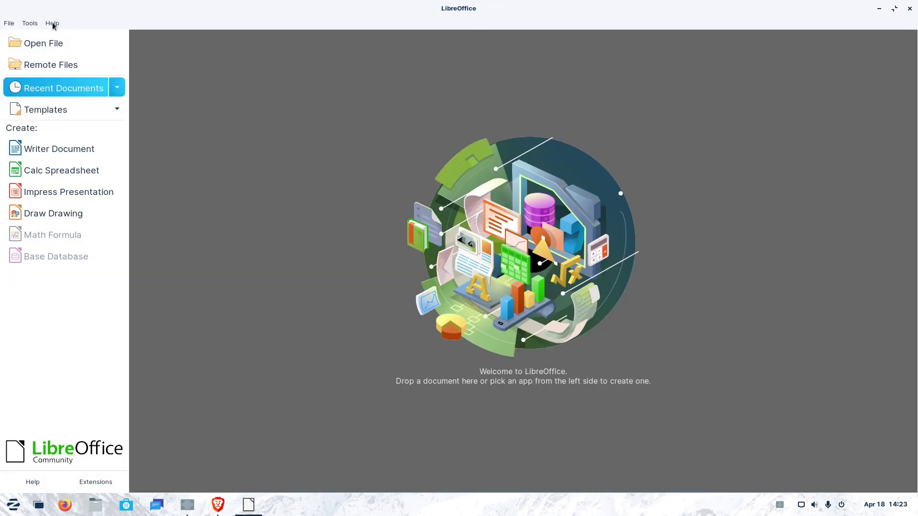
click(53, 23)
click(412, 295)
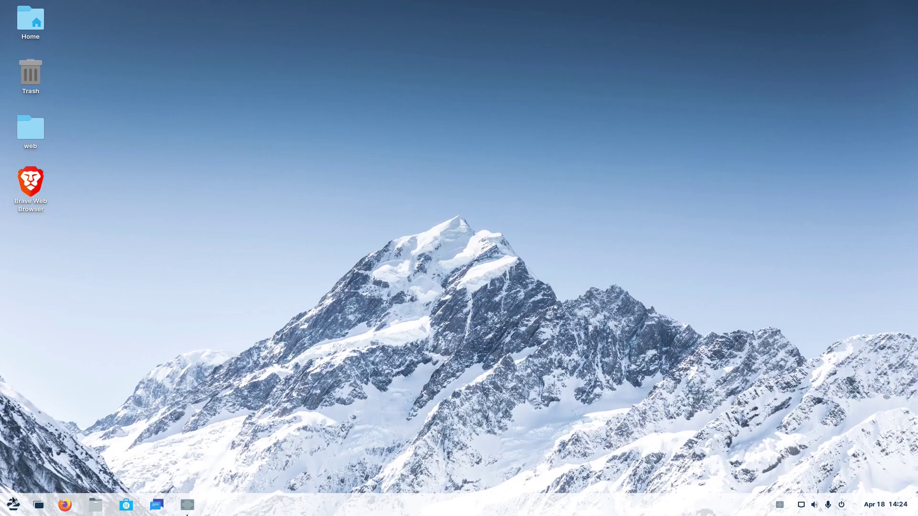
Search 'synapti' and install Synaptic Package Manager, authenticating with the account password
click(13, 503)
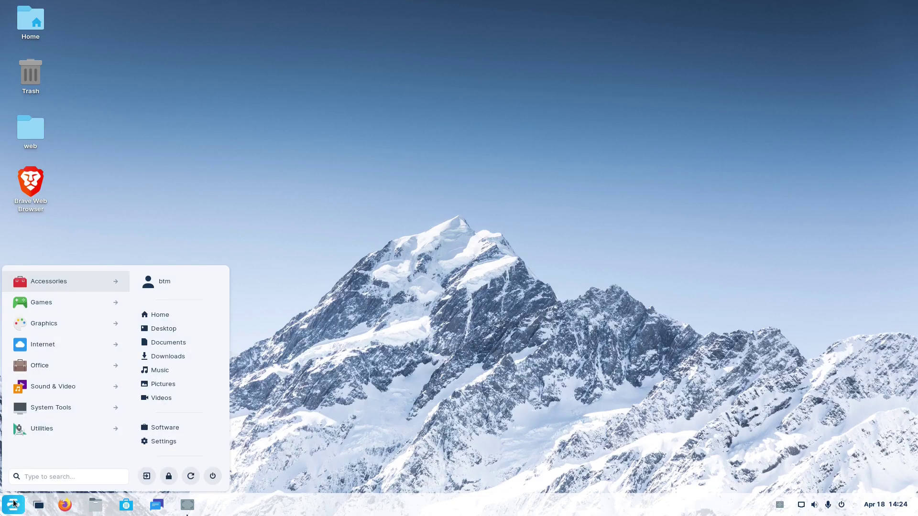
text(syna)
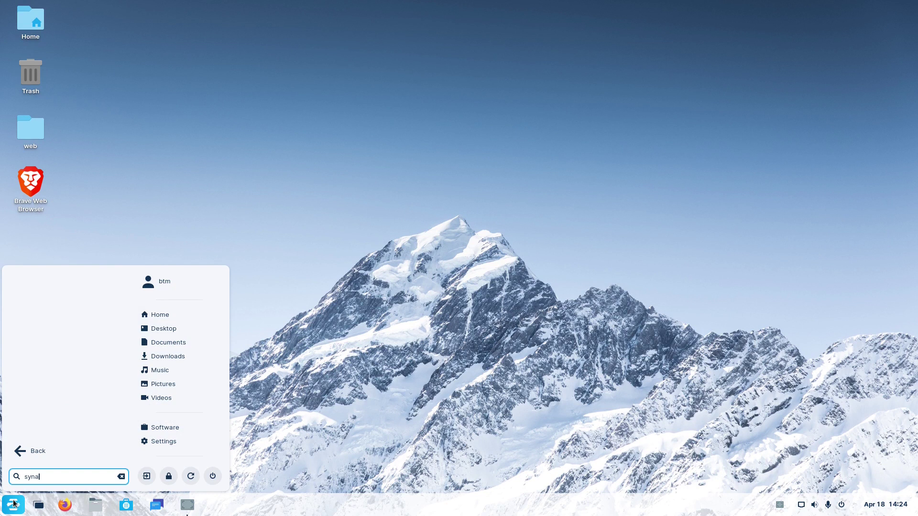
key(BackSpace)
key(BackSpace)
key(BackSpace)
key(BackSpace)
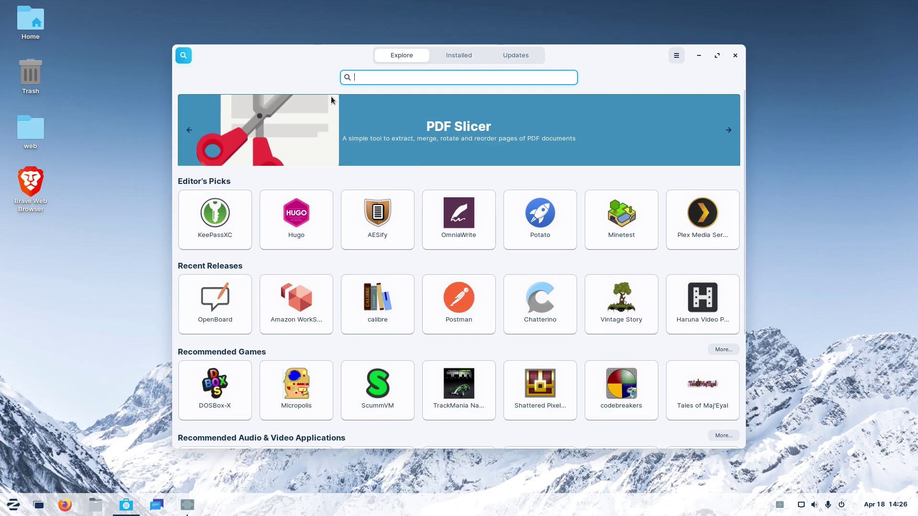
text(synapti)
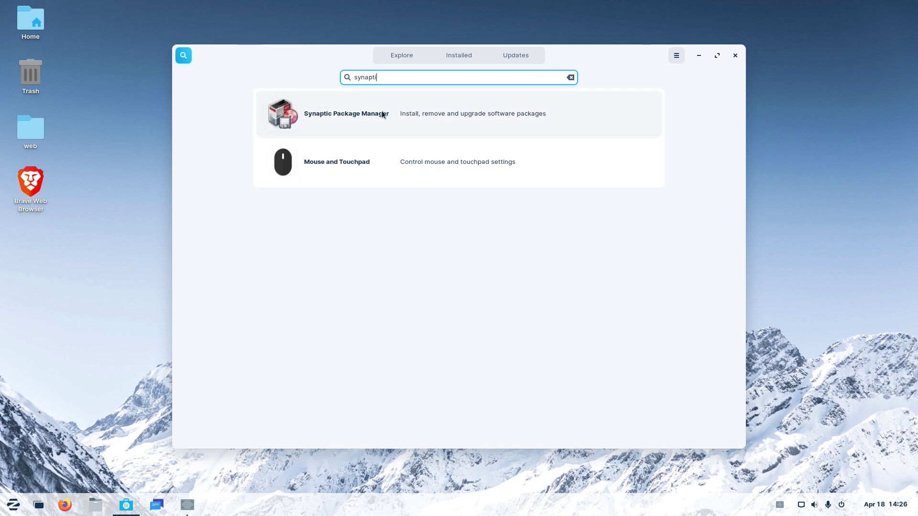
click(382, 113)
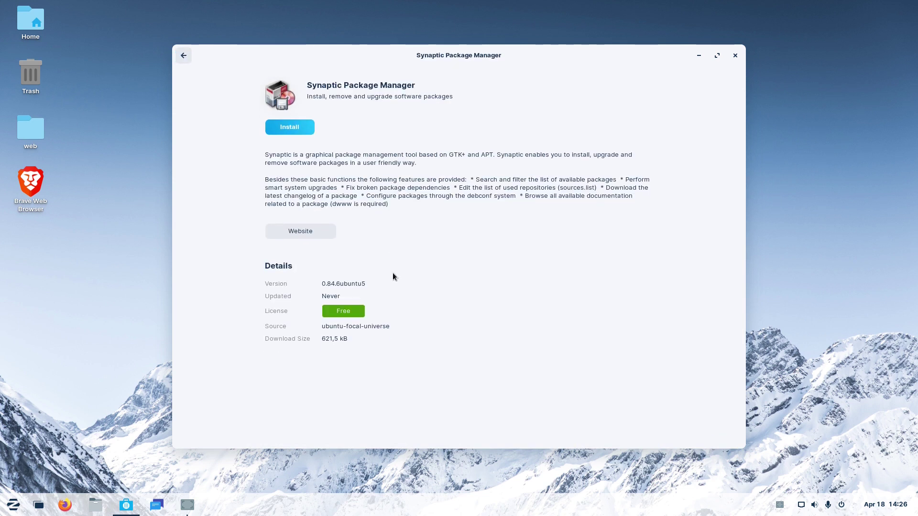
click(290, 127)
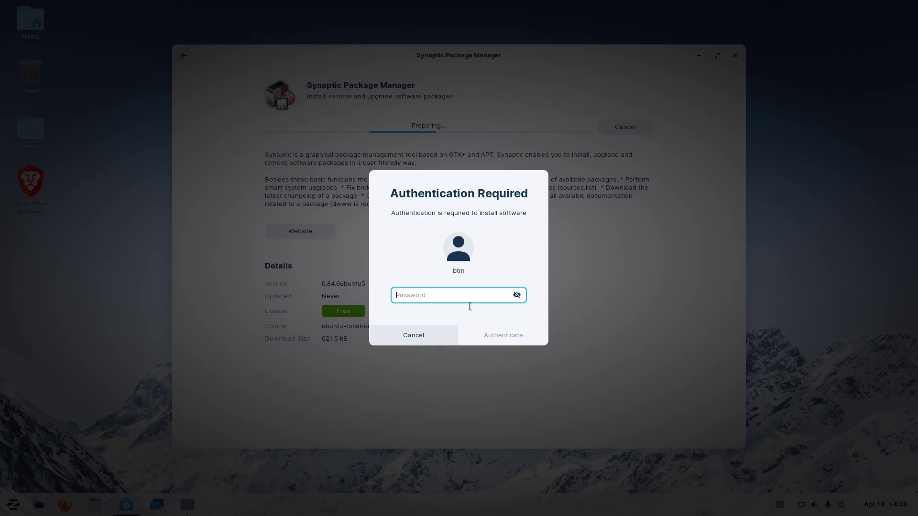
text(*********)
click(484, 334)
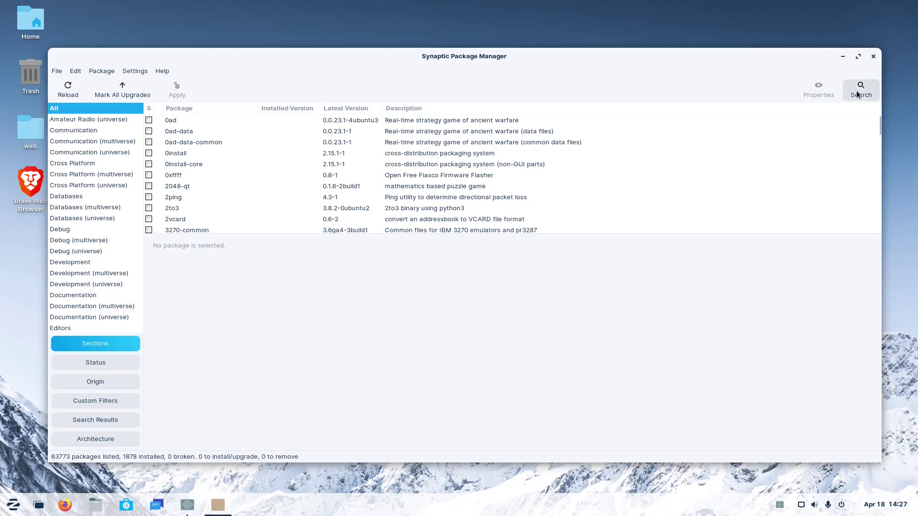
Mark ttf-mscorefonts-installer and its cabextract dependency for installation in Synaptic and apply it
click(858, 91)
text(gnome-tweaks)
click(508, 287)
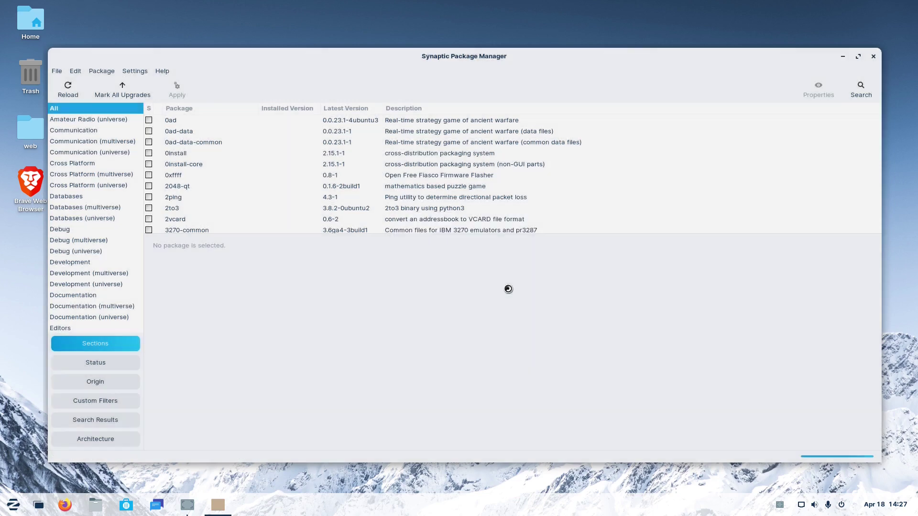
right_click(234, 120)
click(258, 137)
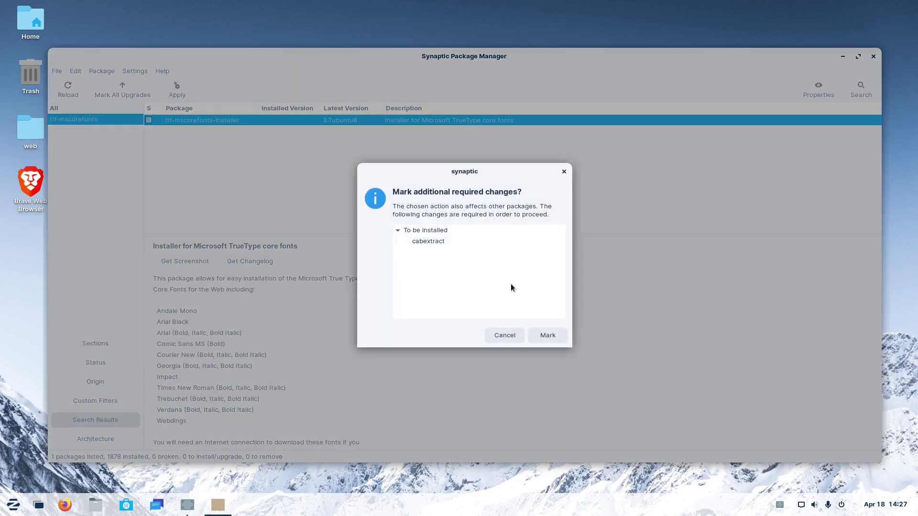
click(547, 335)
key(ctrl+p)
key(Return)
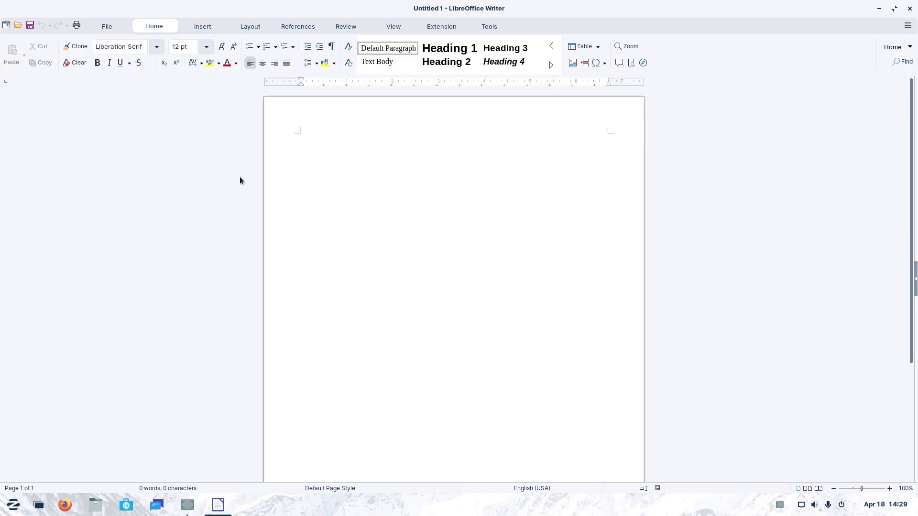
Switch Writer's font to Arial and type the test text 'žđšćč'
click(157, 48)
click(131, 125)
text(žđšćč)
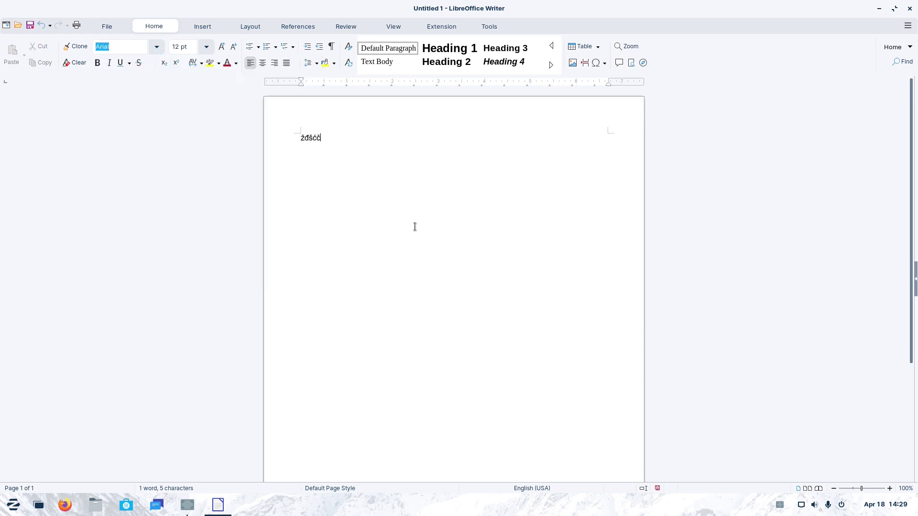
Close the test document without saving, then close the LibreOffice Start Center
click(908, 25)
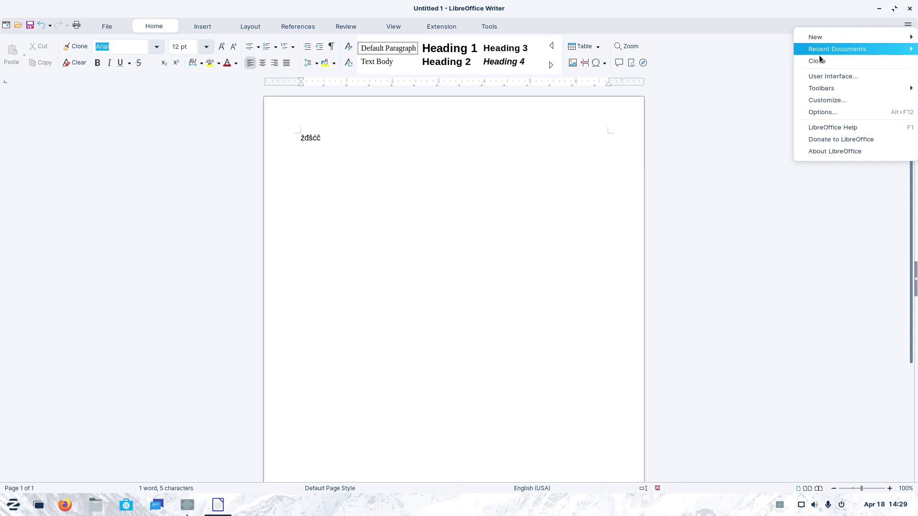
click(819, 59)
click(359, 271)
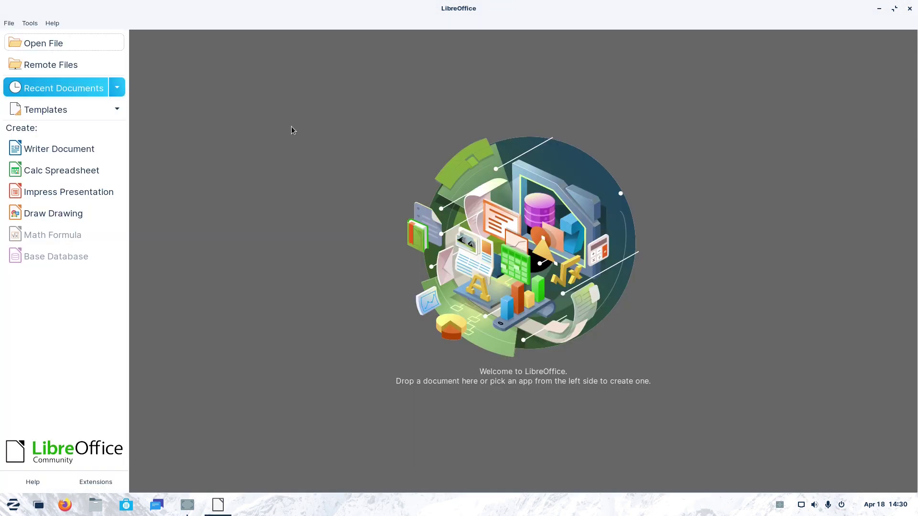
click(909, 8)
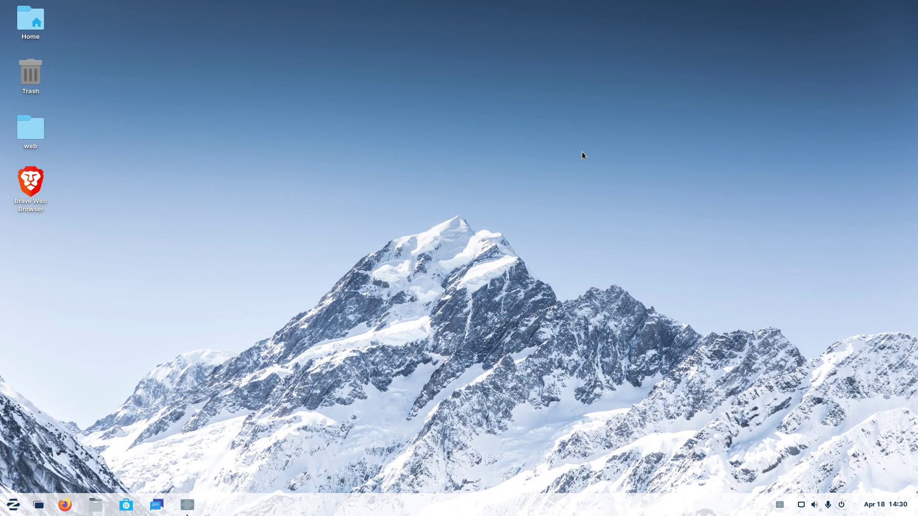
Search Google for 'zorin os' in Firefox and follow the result to zorinos.com
click(65, 505)
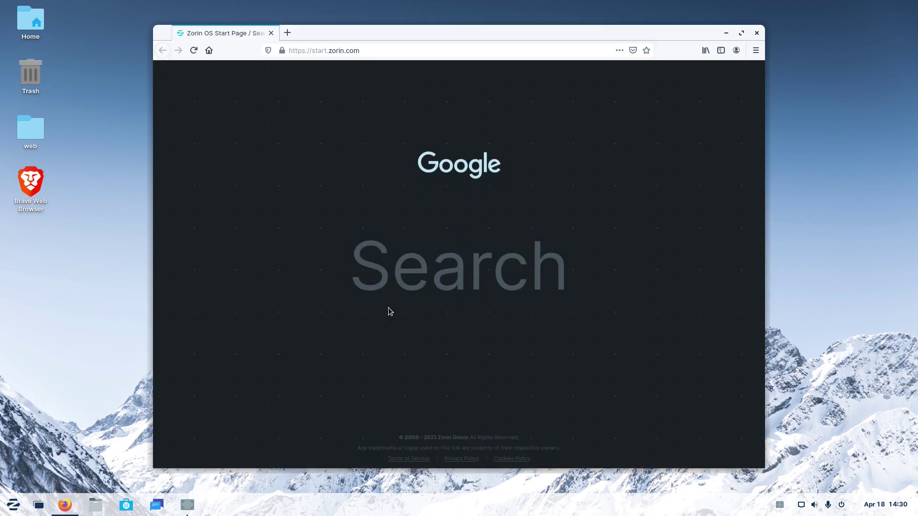
text(zorin os)
key(Return)
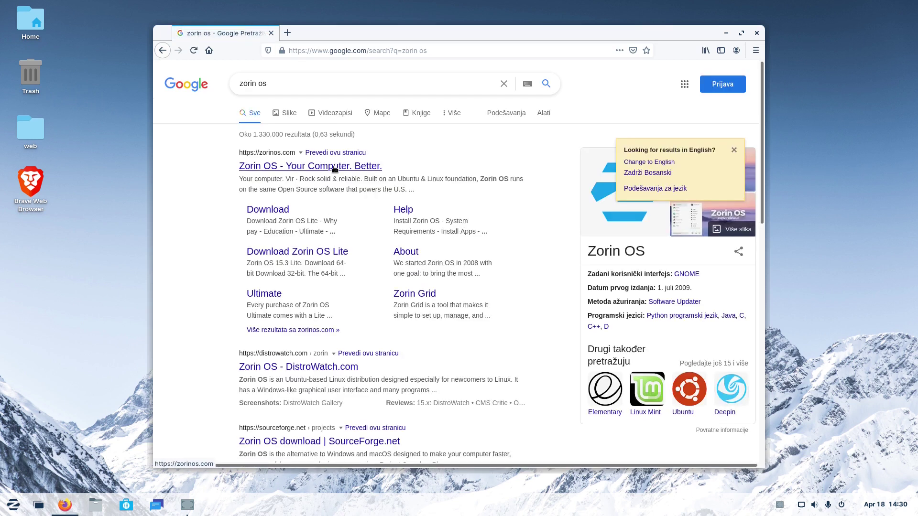
click(334, 167)
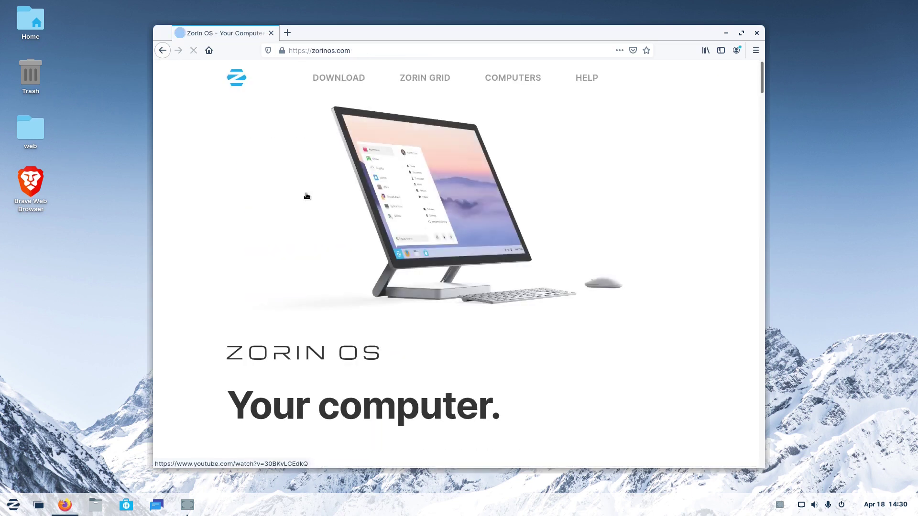
Open the 'Introducing Zorin OS 16: Test the Beta Today' slide's blog post and scroll down through it
click(725, 140)
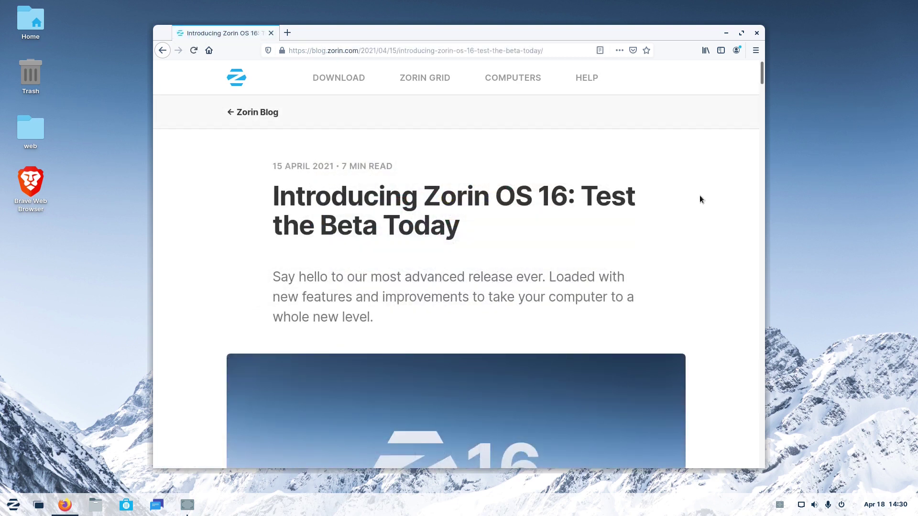
scroll(707, 196, down, 4)
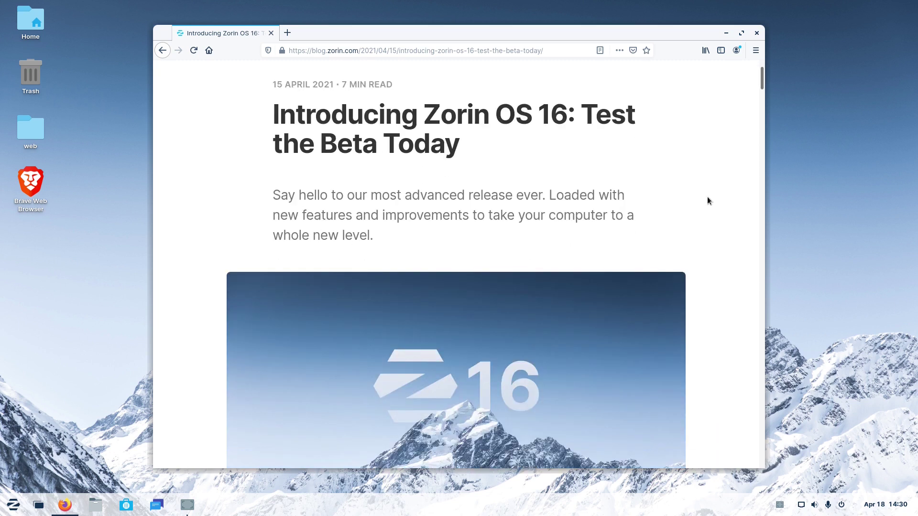
scroll(707, 196, down, 9)
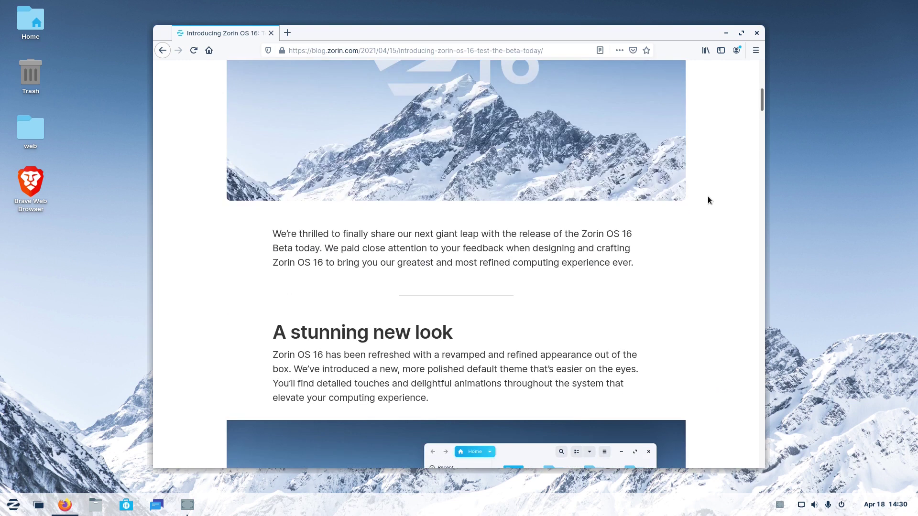
scroll(708, 200, down, 1)
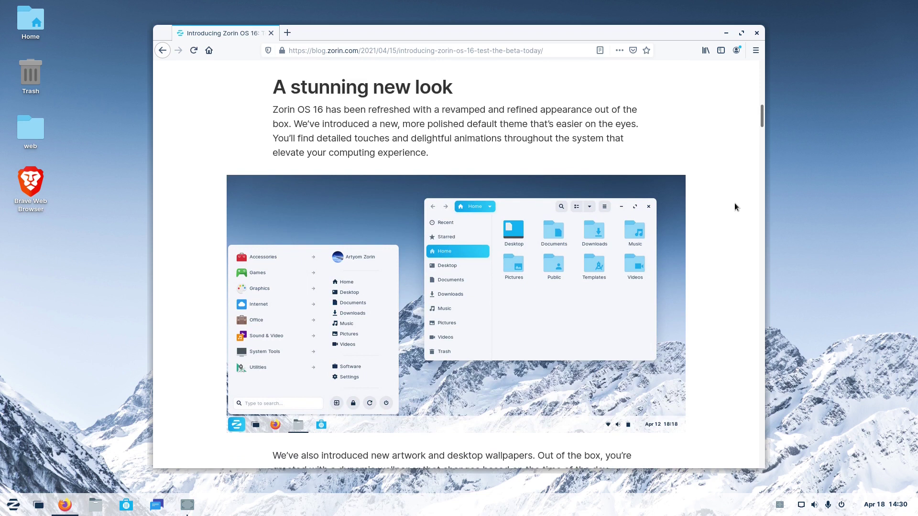
scroll(734, 204, down, 10)
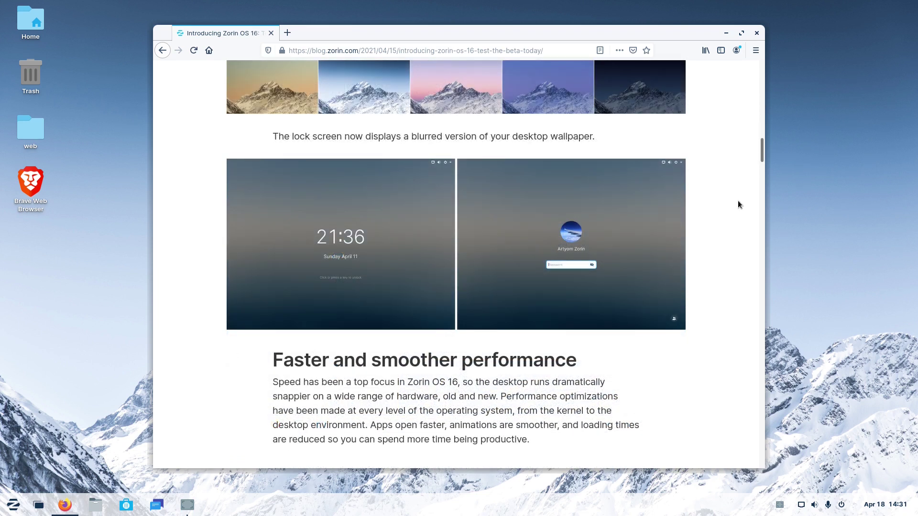
scroll(738, 200, down, 6)
scroll(737, 198, down, 1)
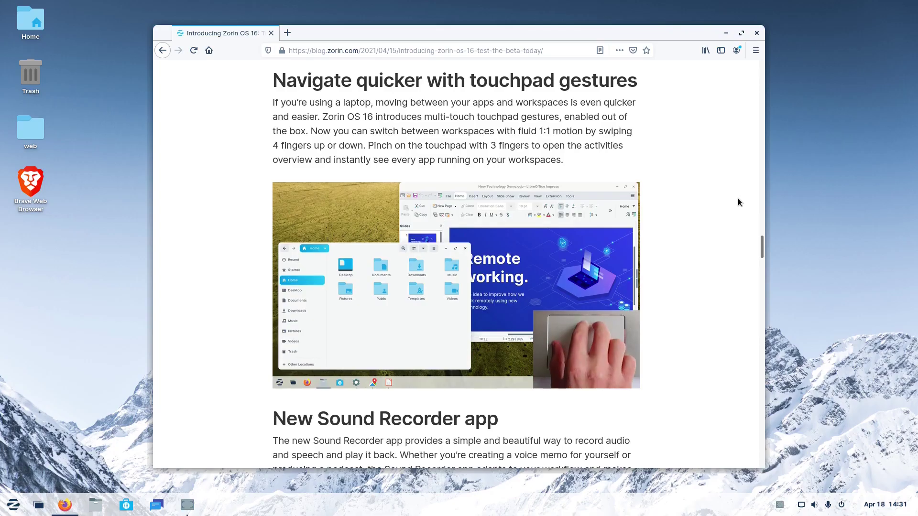
scroll(738, 202, down, 3)
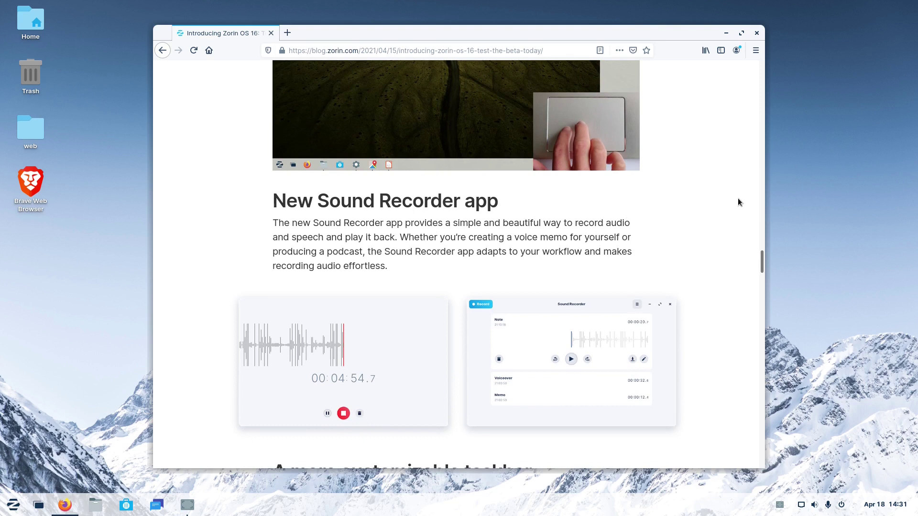
scroll(739, 202, down, 2)
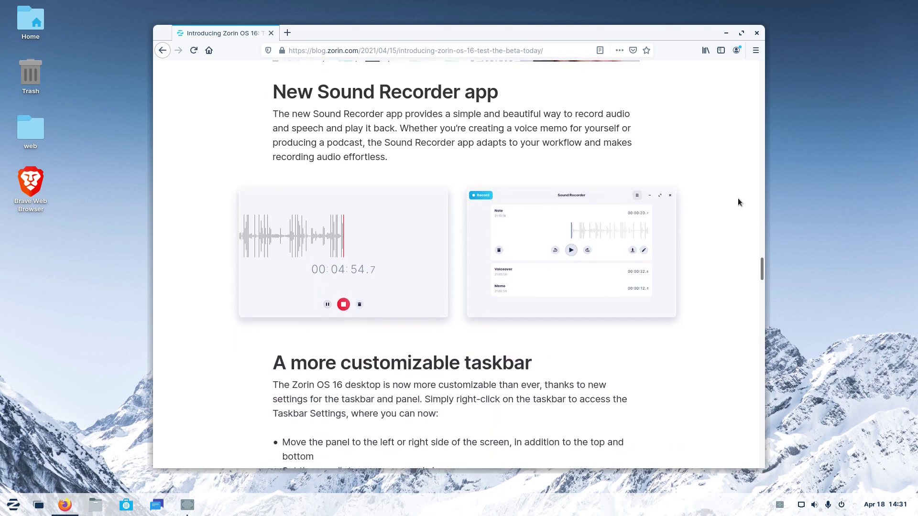
scroll(738, 202, down, 10)
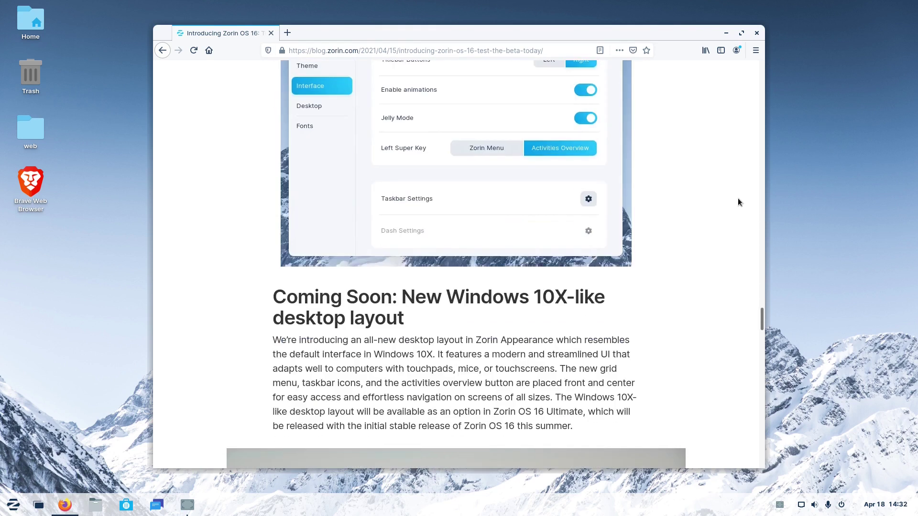
scroll(738, 202, down, 3)
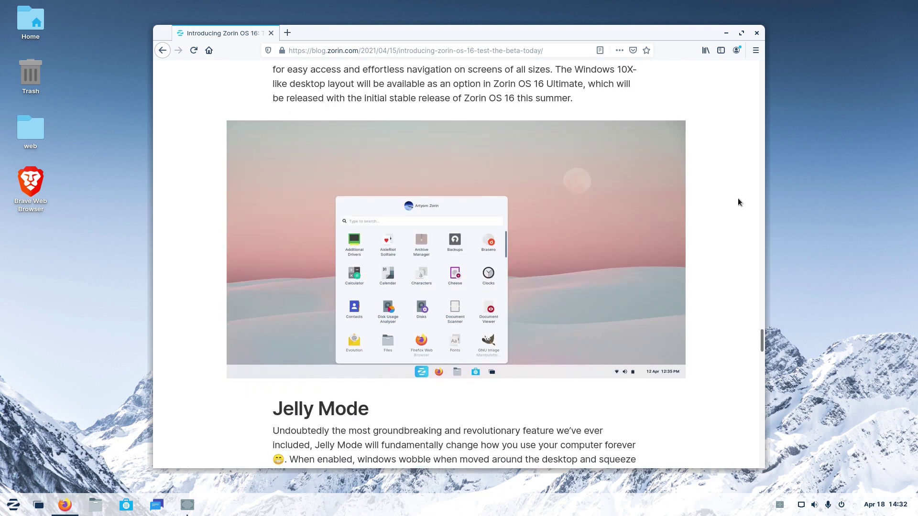